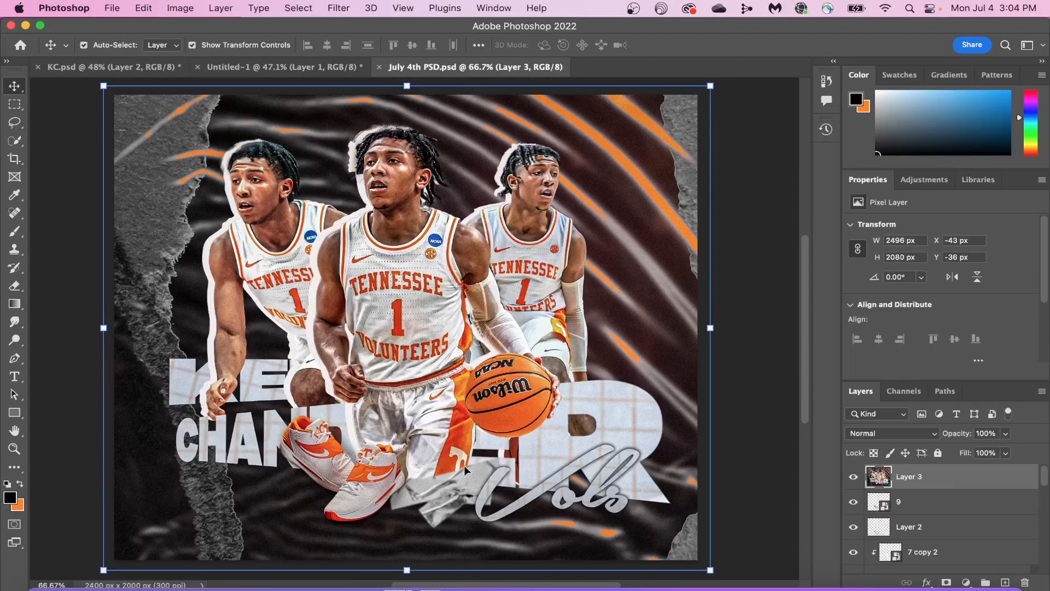
- Open the free assets folder linked in the video description and look through its image files
scroll(967, 526, down, 5)
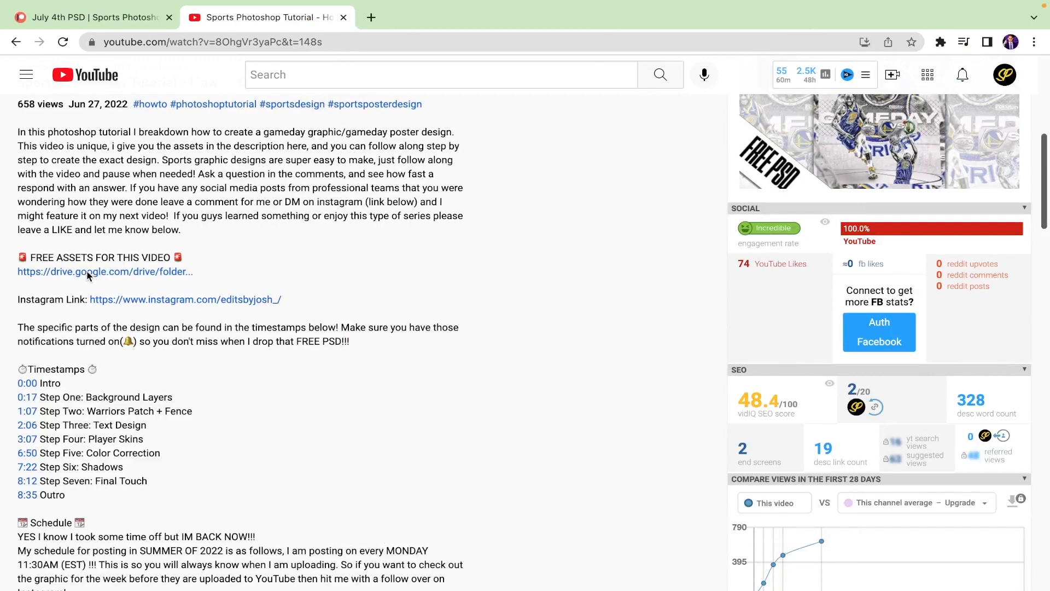
click(86, 270)
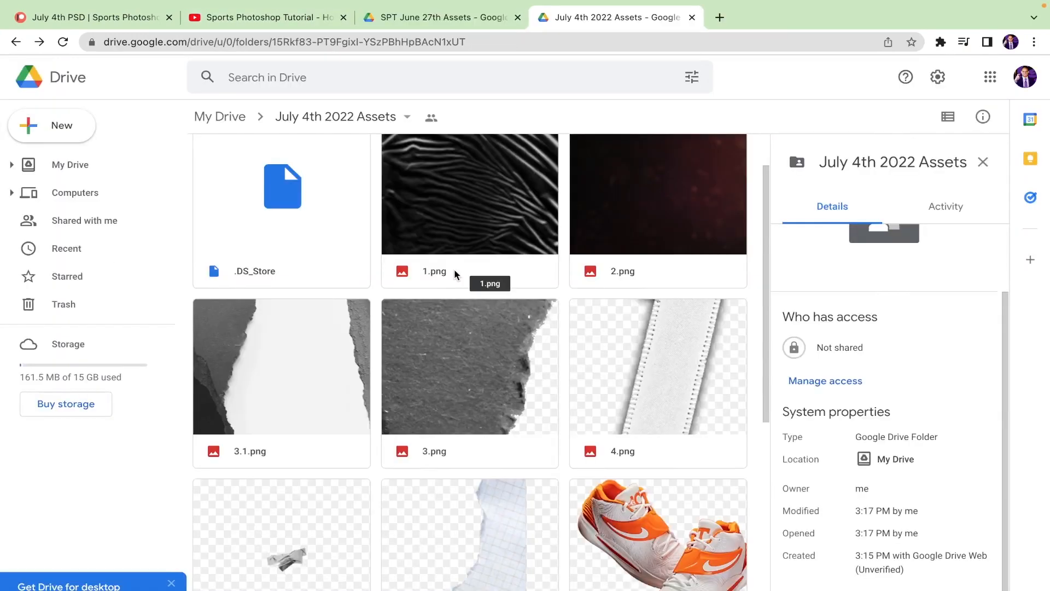
scroll(455, 274, down, 2)
scroll(454, 274, down, 5)
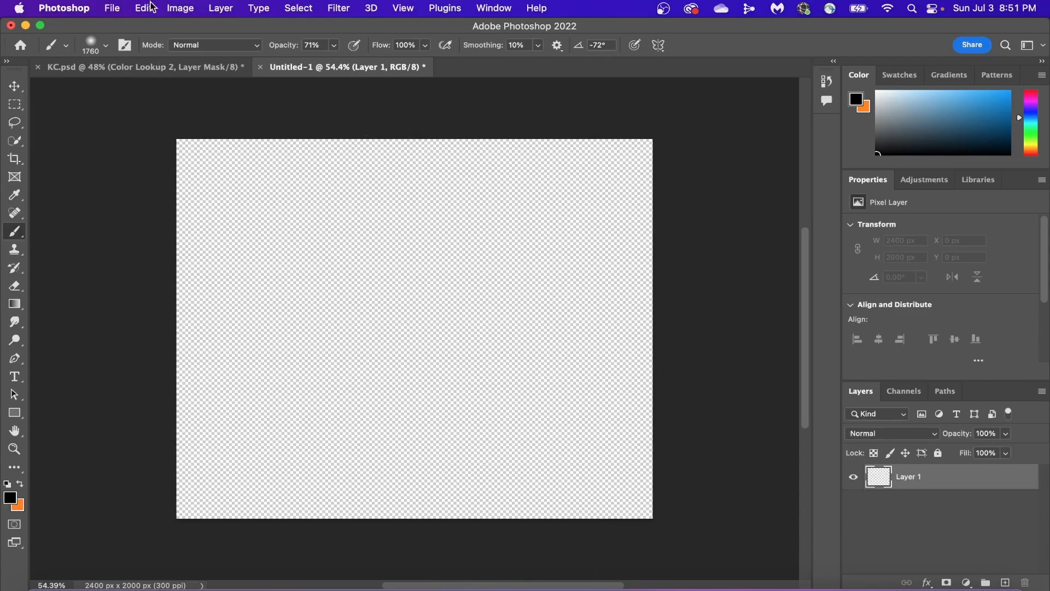
- Fill Layer 1 with solid orange, hex ff8200
click(152, 7)
click(178, 220)
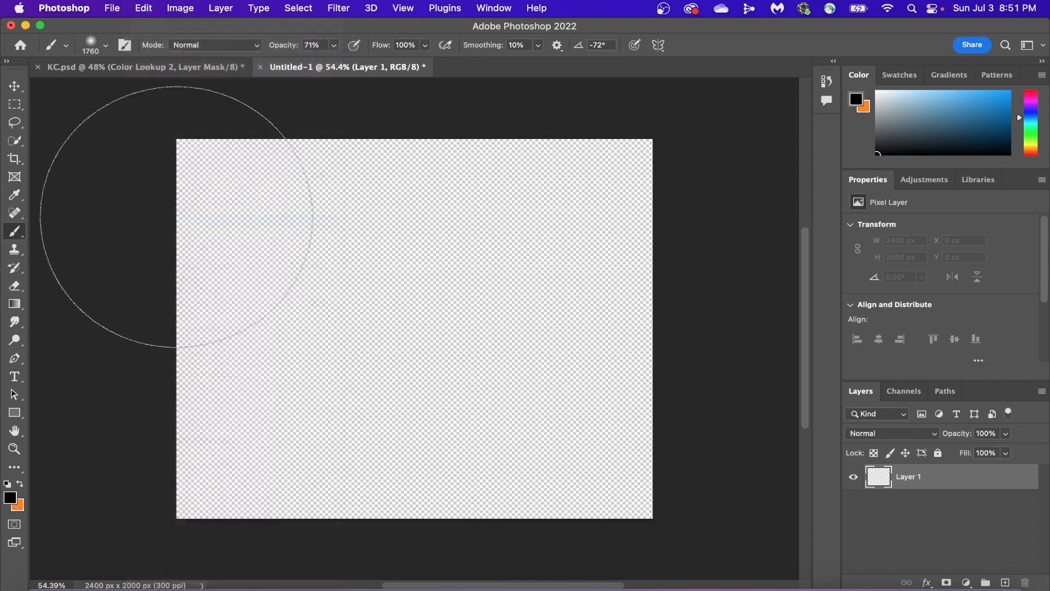
click(574, 225)
click(574, 225)
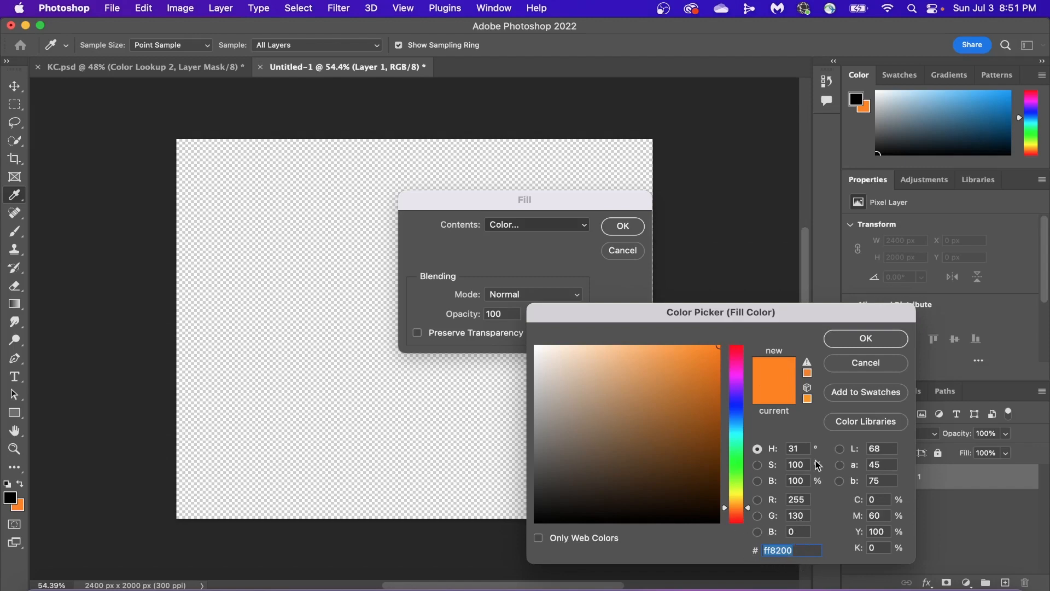
click(866, 339)
click(623, 226)
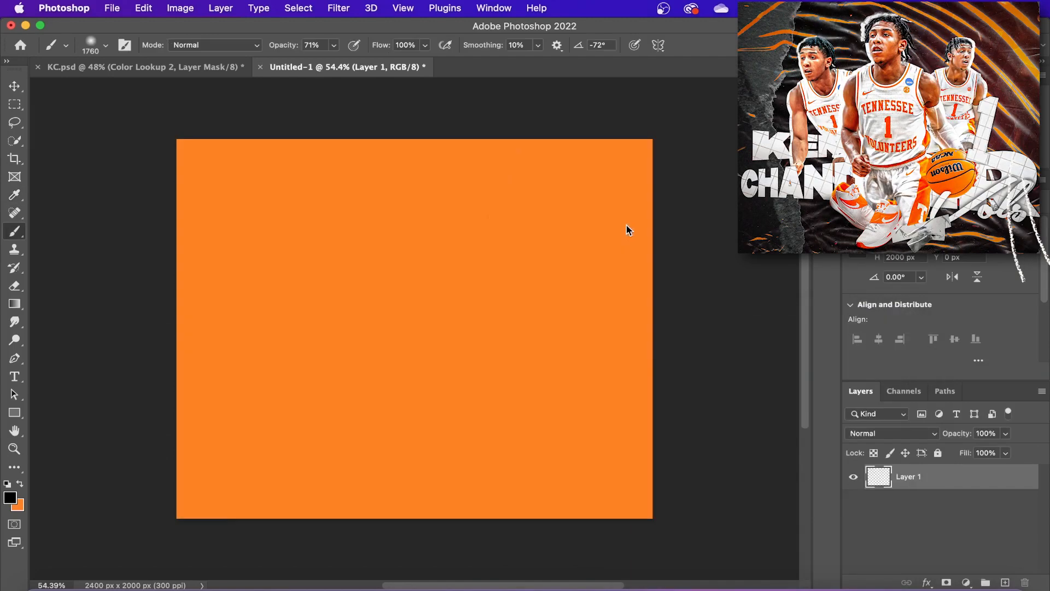
- Place 1.png and 2.png from the July 4th 2022 Assets folder as full-canvas layers above the orange fill
click(38, 586)
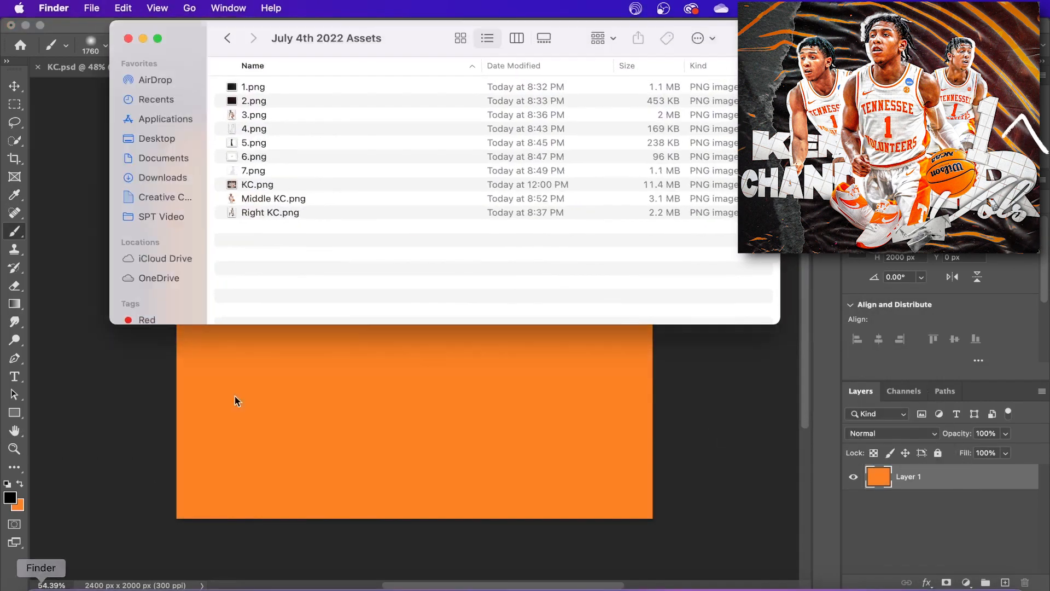
click(251, 87)
drag(253, 92, 361, 339)
click(38, 587)
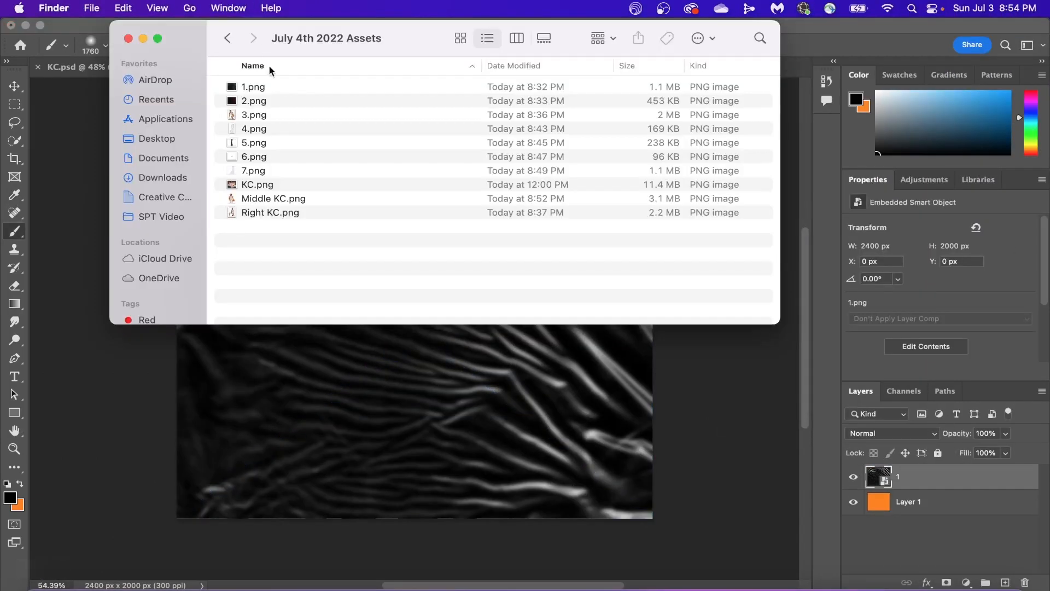
click(255, 104)
drag(261, 105, 394, 372)
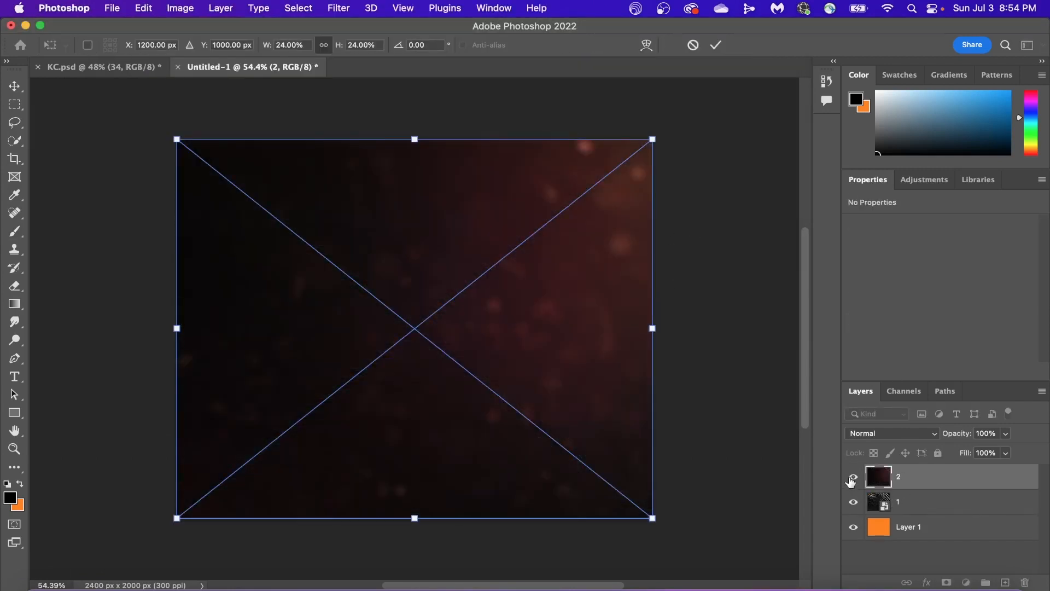
- Hide layer 2 and set the blend mode of the wrinkle texture layer 1 to Darker Color
click(852, 479)
click(933, 502)
click(891, 433)
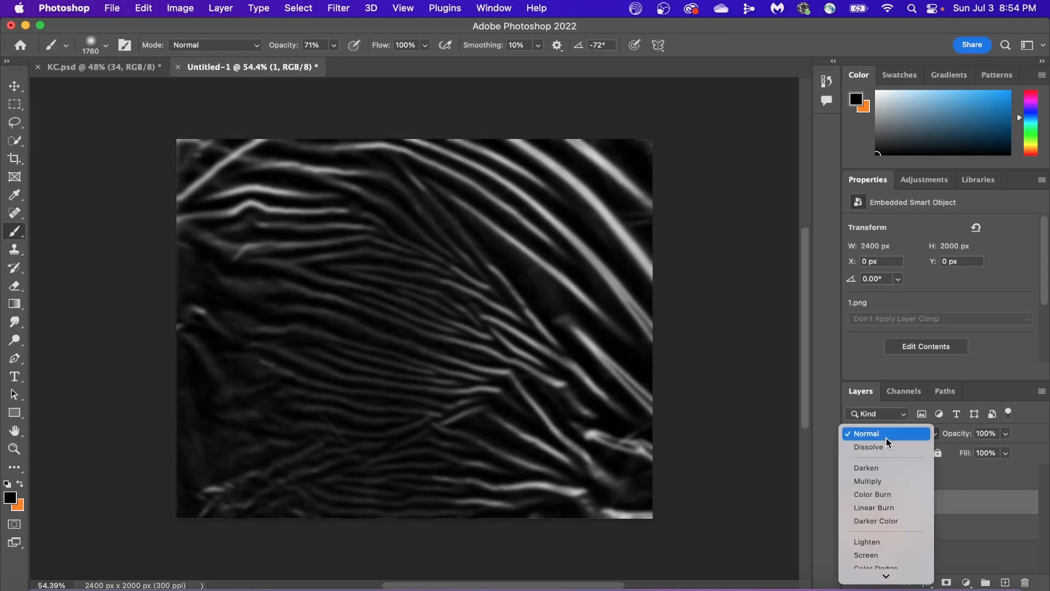
click(890, 521)
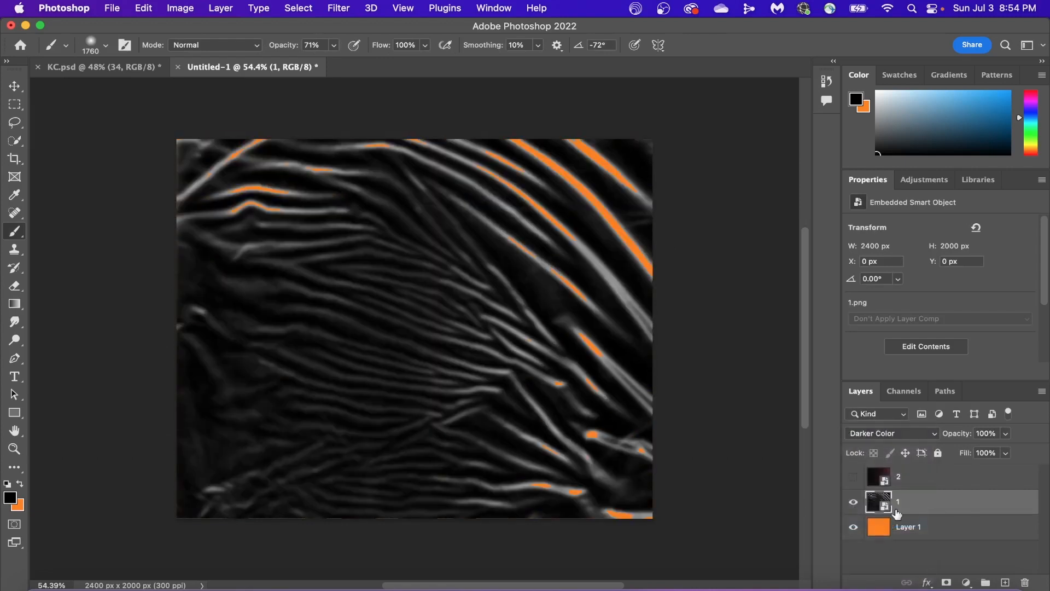
- Show layer 2 again and set its blend mode to Screen
click(909, 485)
click(851, 478)
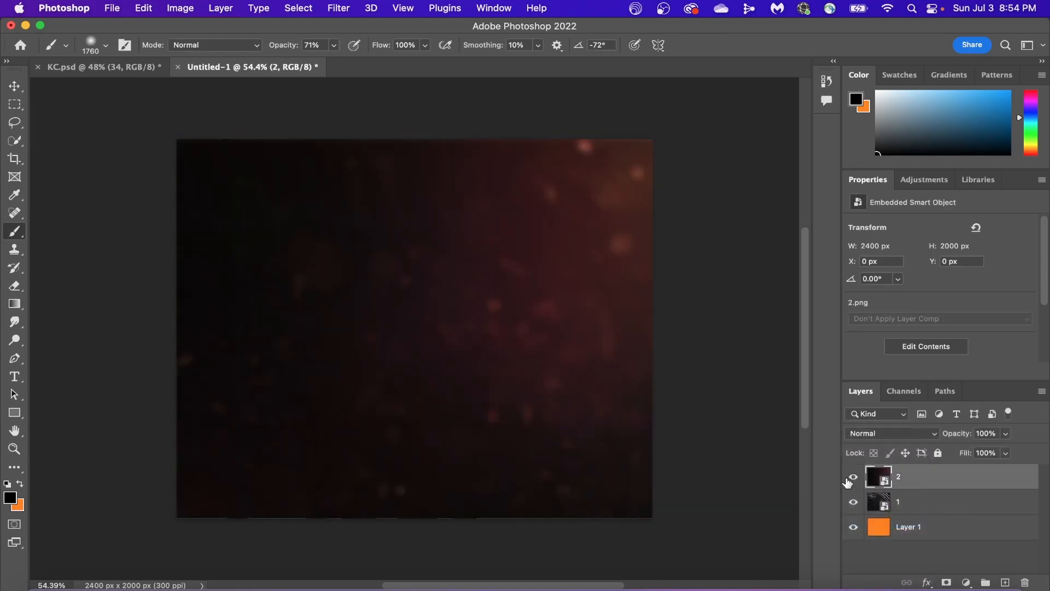
click(864, 433)
click(882, 555)
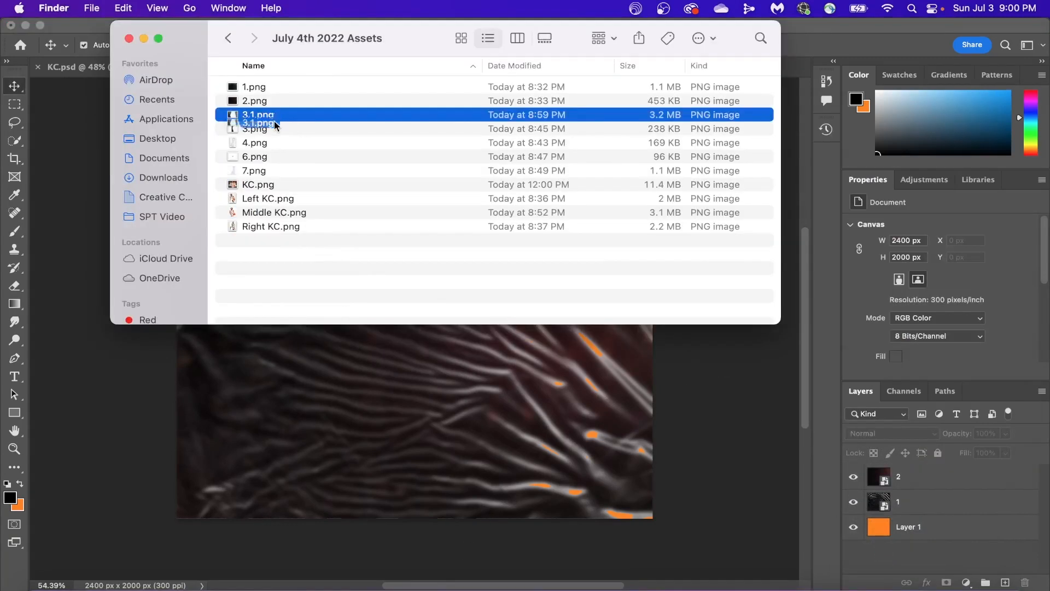
- Place the torn paper image 3.1.png and enlarge it to about 3230 × 2153 px so it covers the whole canvas
drag(275, 125, 383, 416)
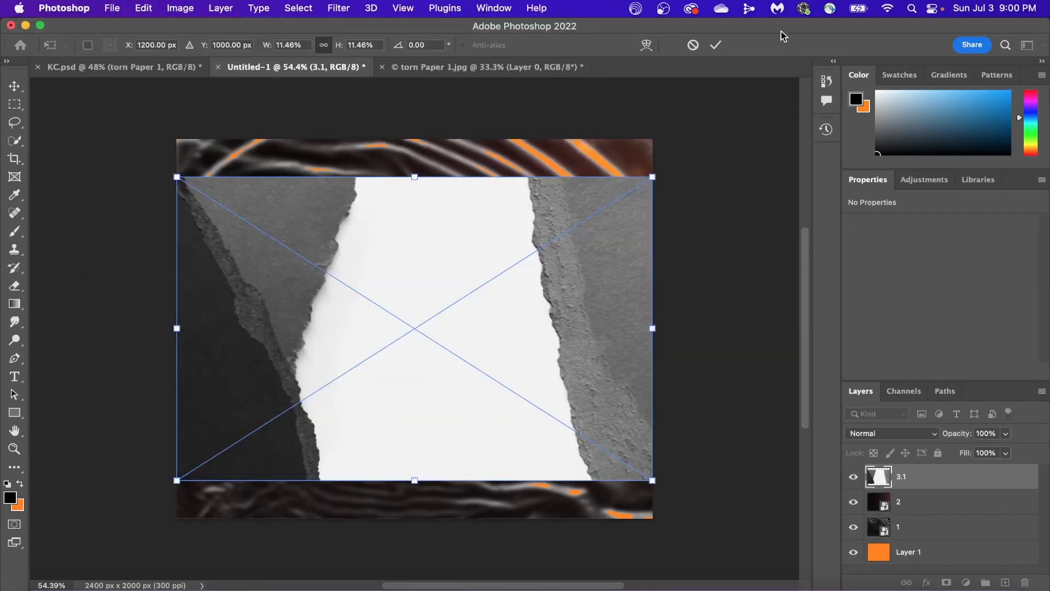
drag(652, 177, 757, 110)
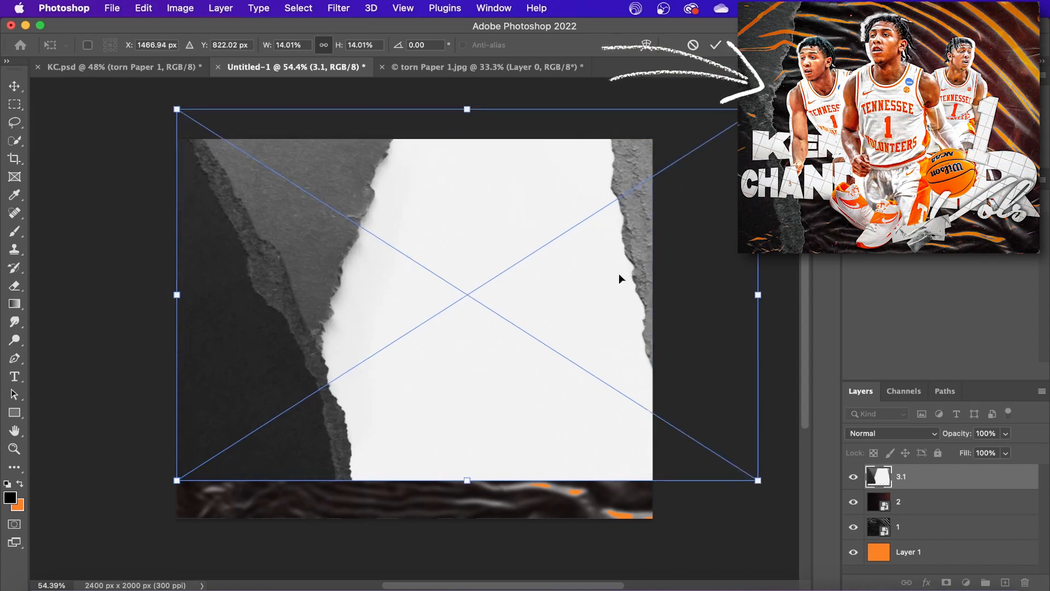
drag(619, 273, 562, 316)
drag(694, 155, 755, 118)
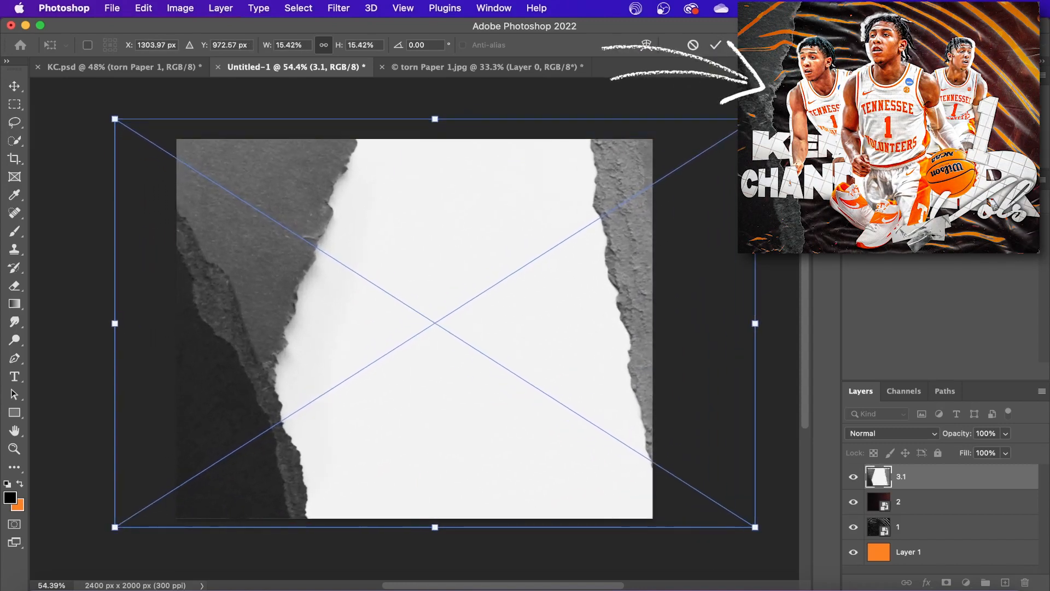
key(Return)
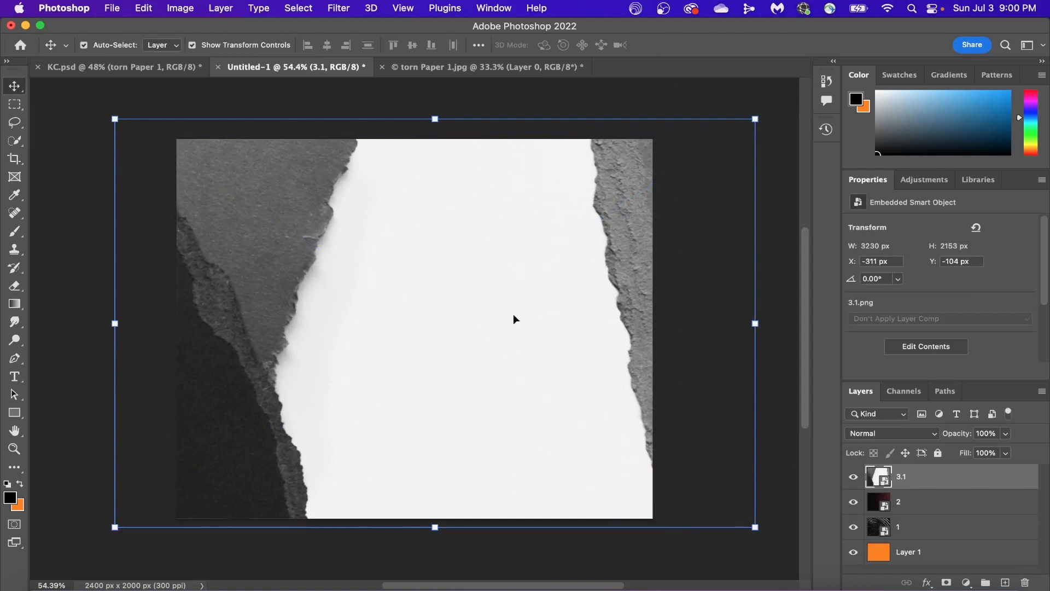
- Lower the white Blend If value for This Layer to 169 on layer 3.1 and set its blend mode to Lighter Color
double_click(950, 479)
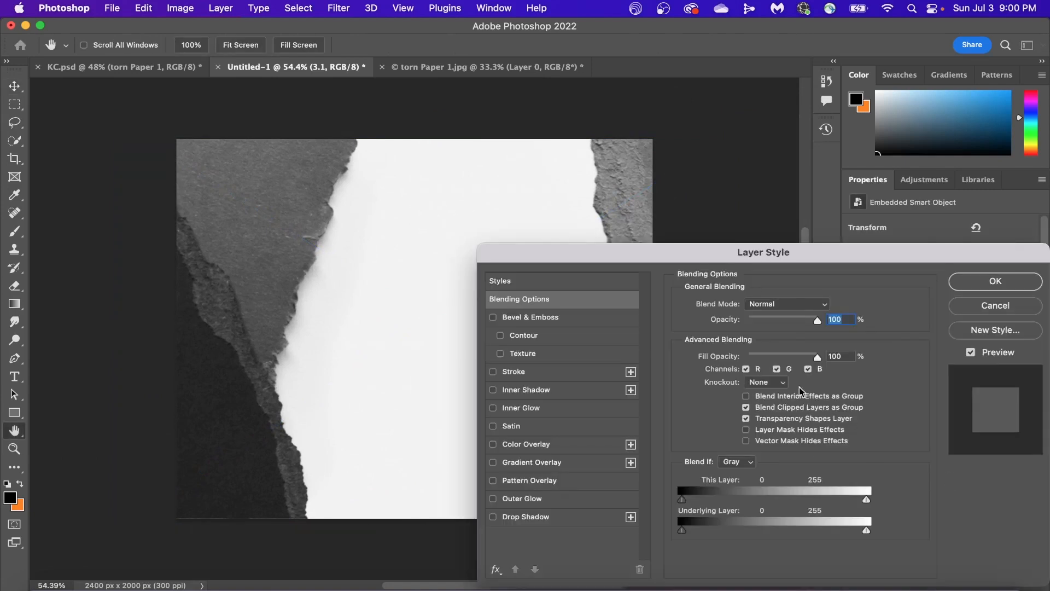
drag(868, 499, 805, 498)
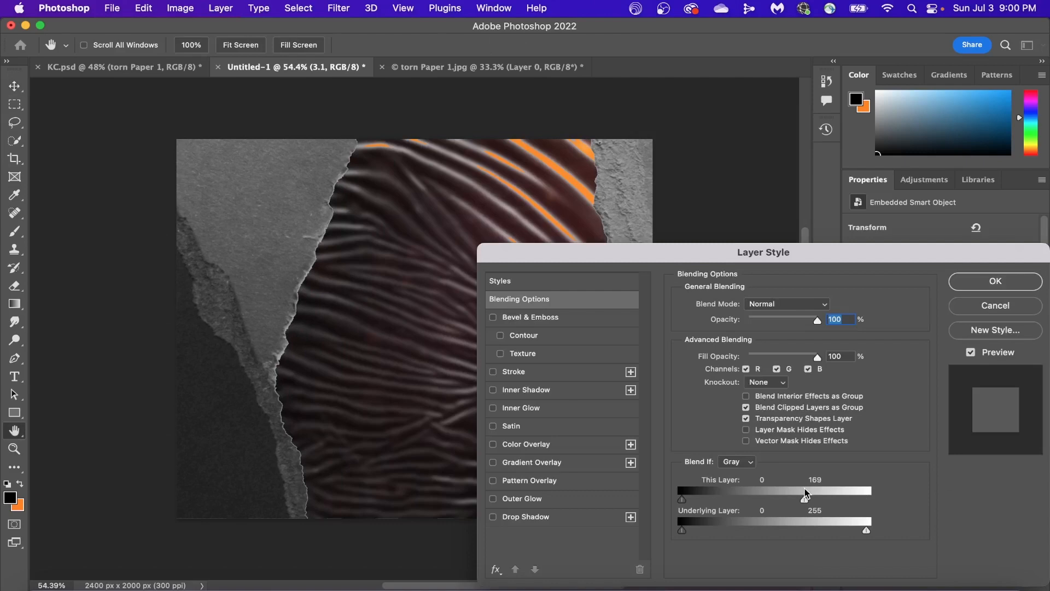
click(994, 281)
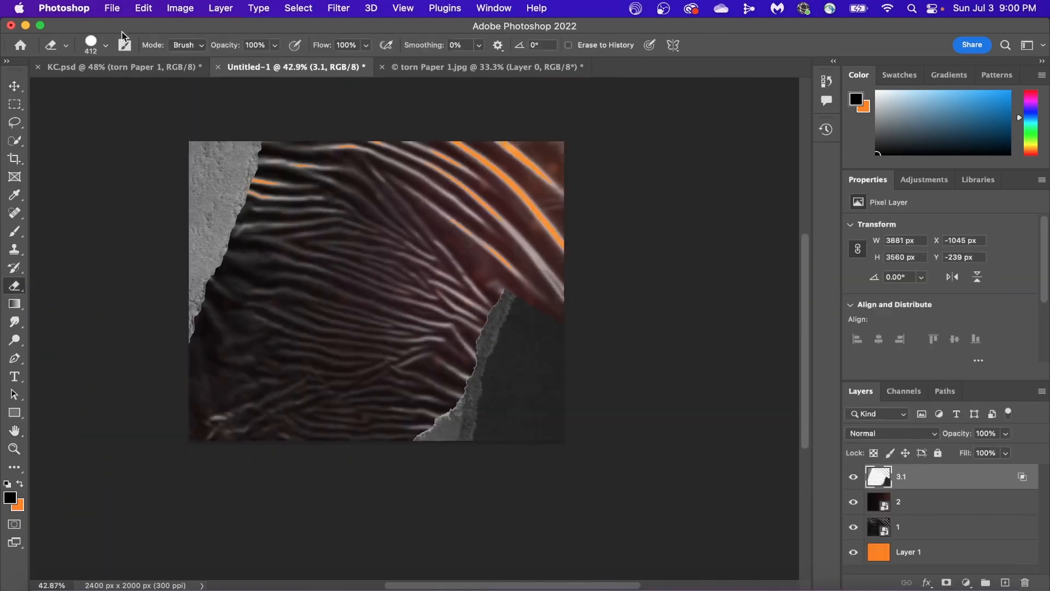
click(891, 433)
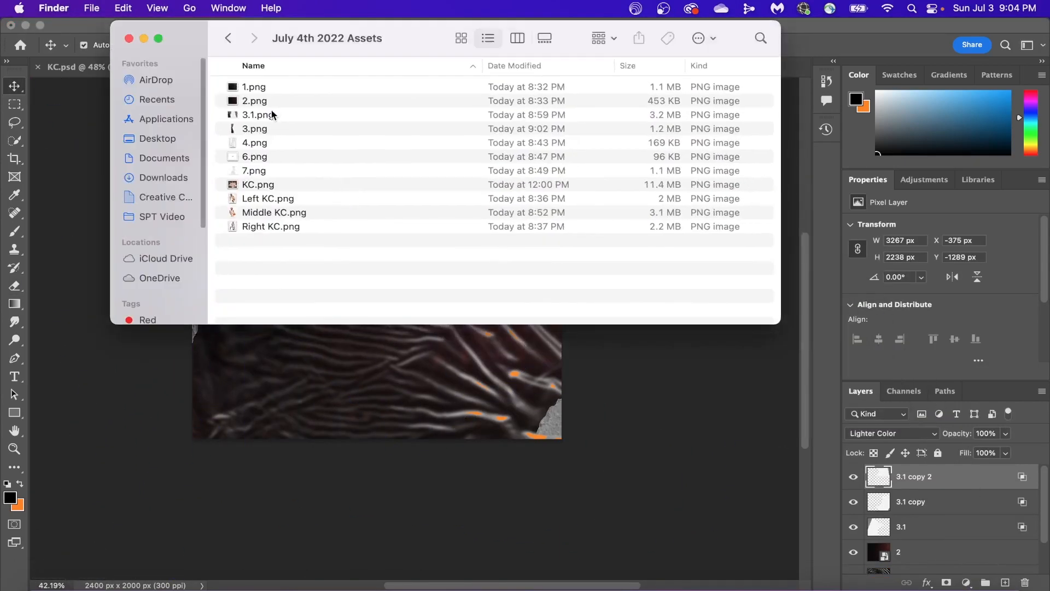
- Place 3.png, rotate it to about -8.7° and position the torn strip over the canvas's lower left edge
click(258, 129)
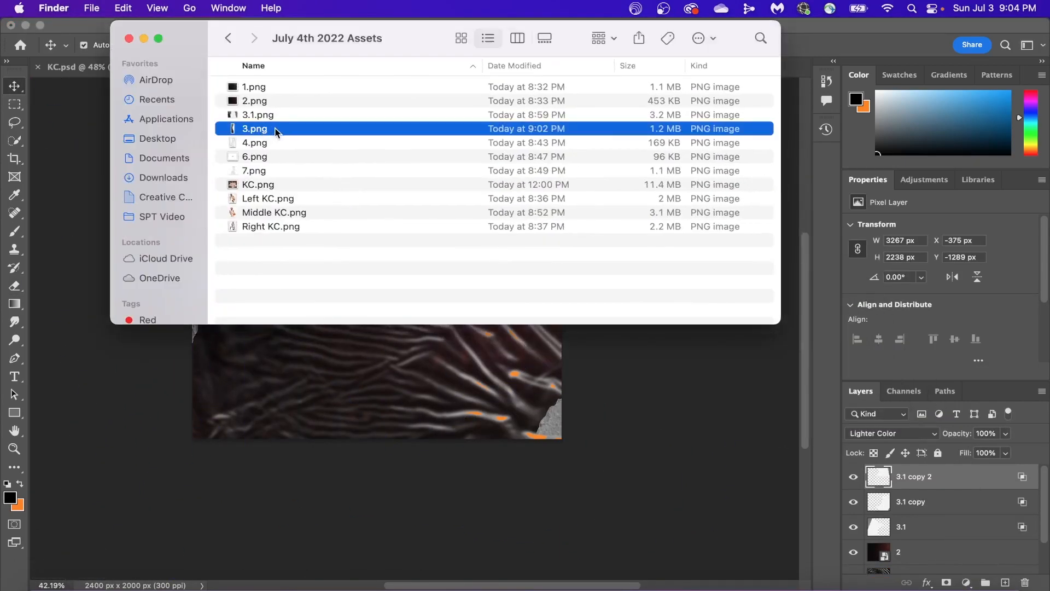
drag(353, 347, 355, 348)
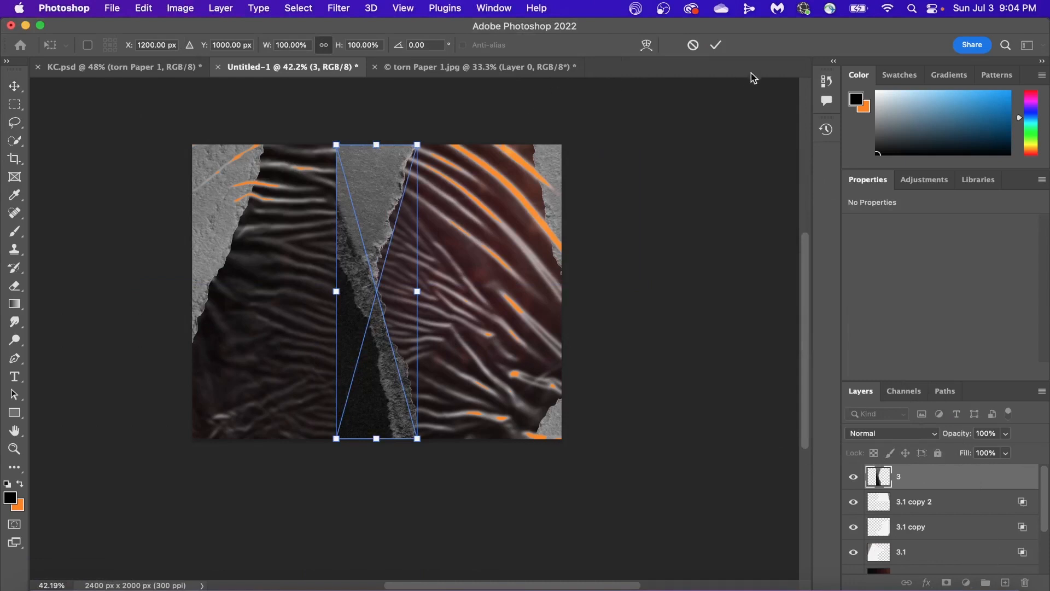
click(715, 46)
drag(415, 293, 276, 326)
key(Return)
- Set the blend mode of torn paper layer 3 to Lighter Color and deselect the layer
click(890, 433)
scroll(880, 541, down, 2)
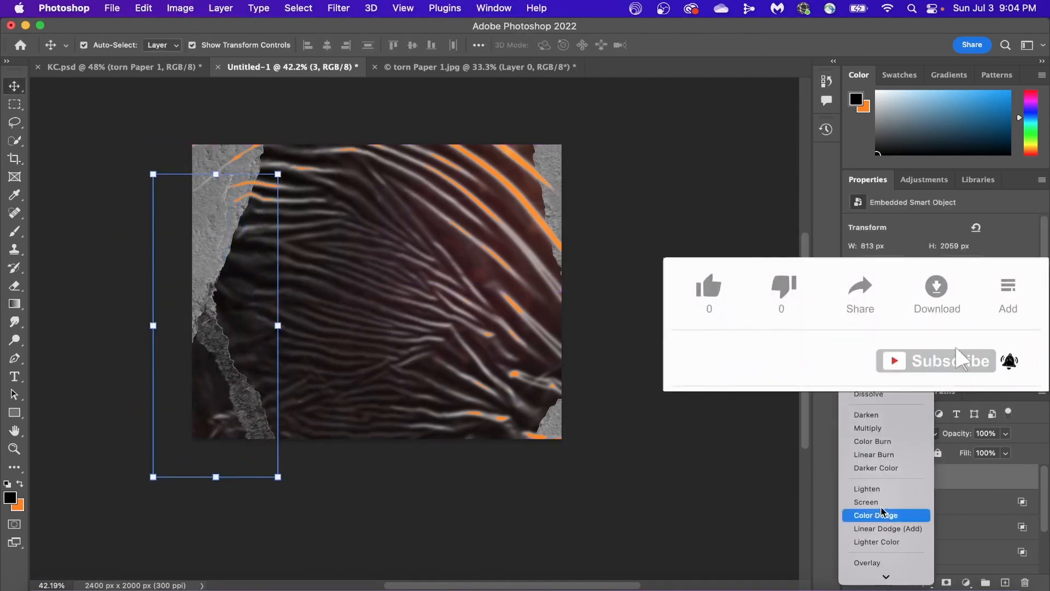
click(879, 544)
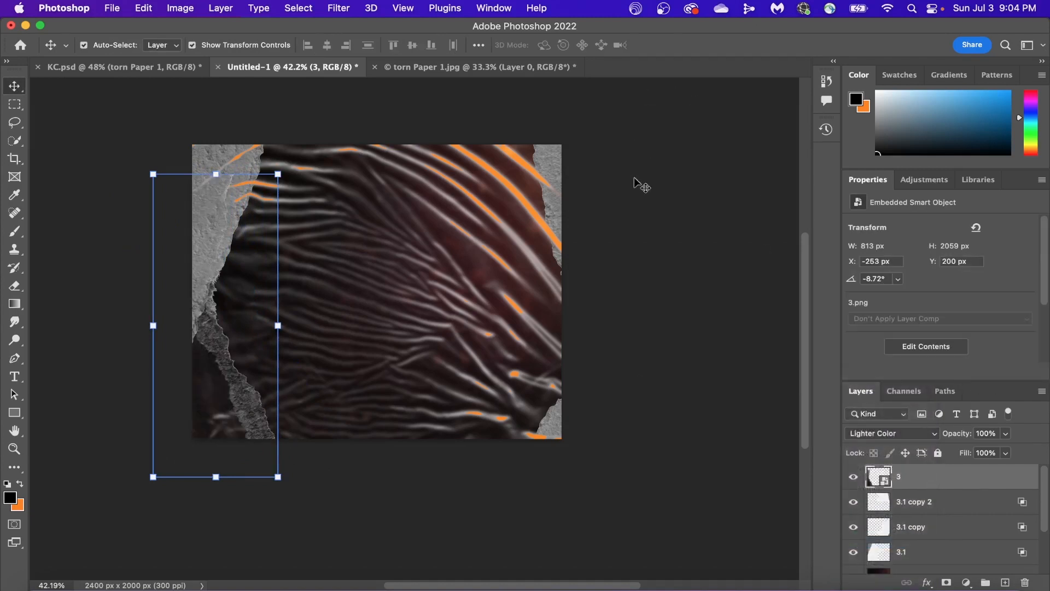
click(637, 227)
- Hide layer 3.1 and reposition layer 3 so its torn paper runs down the whole left edge of the canvas
click(929, 552)
click(851, 553)
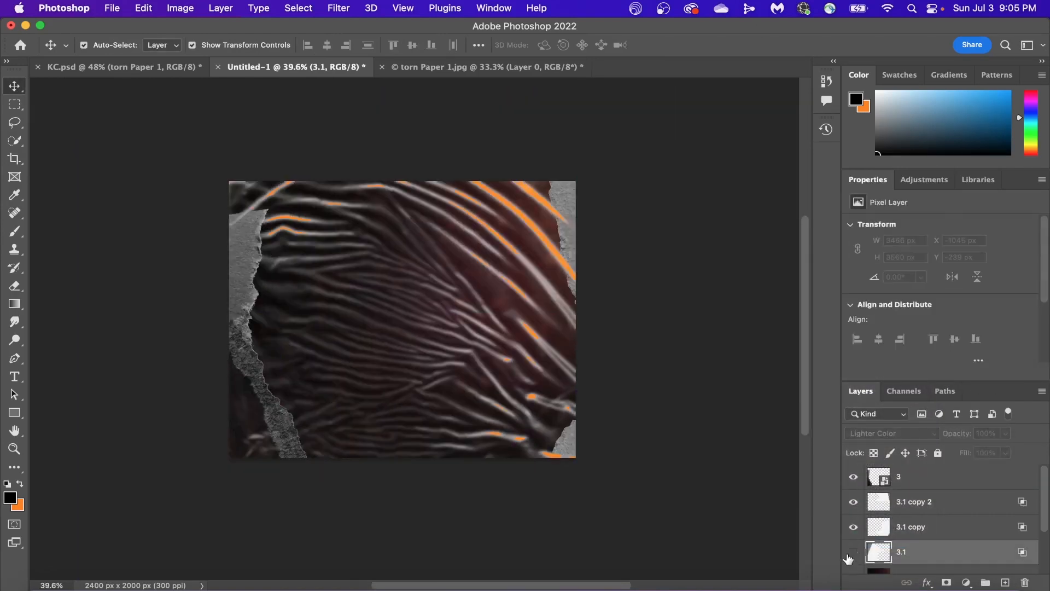
click(947, 488)
drag(304, 485, 307, 459)
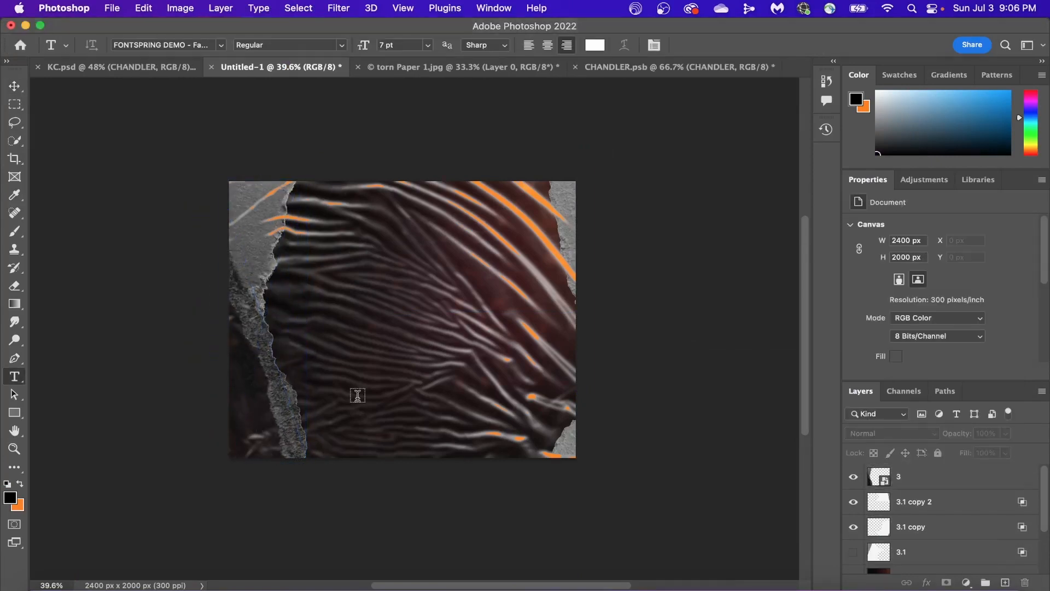
- Add a white CHANDLER text layer in the lower part of the canvas
click(348, 387)
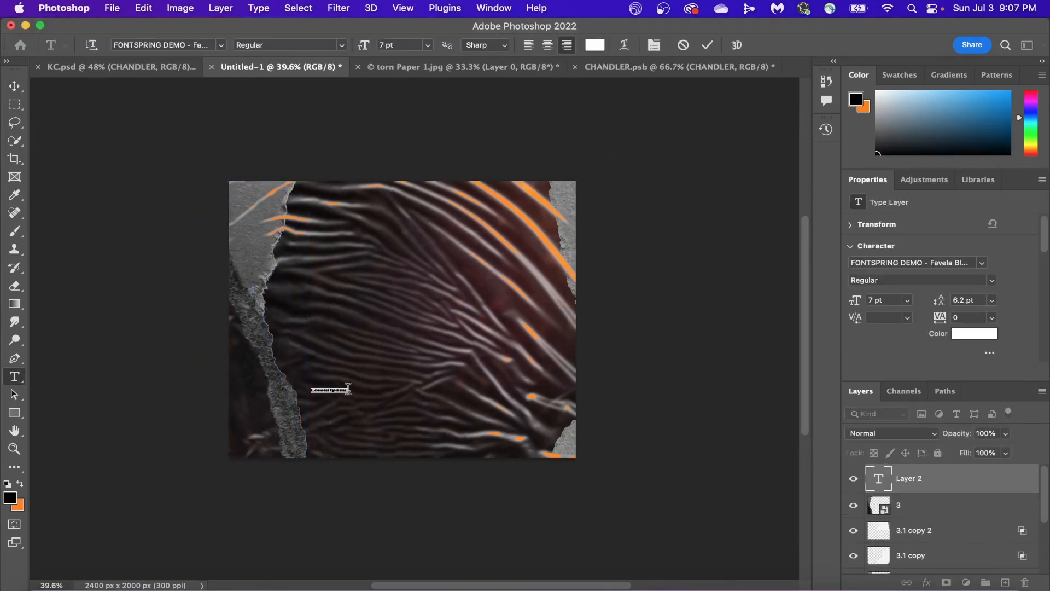
text(CHAN)
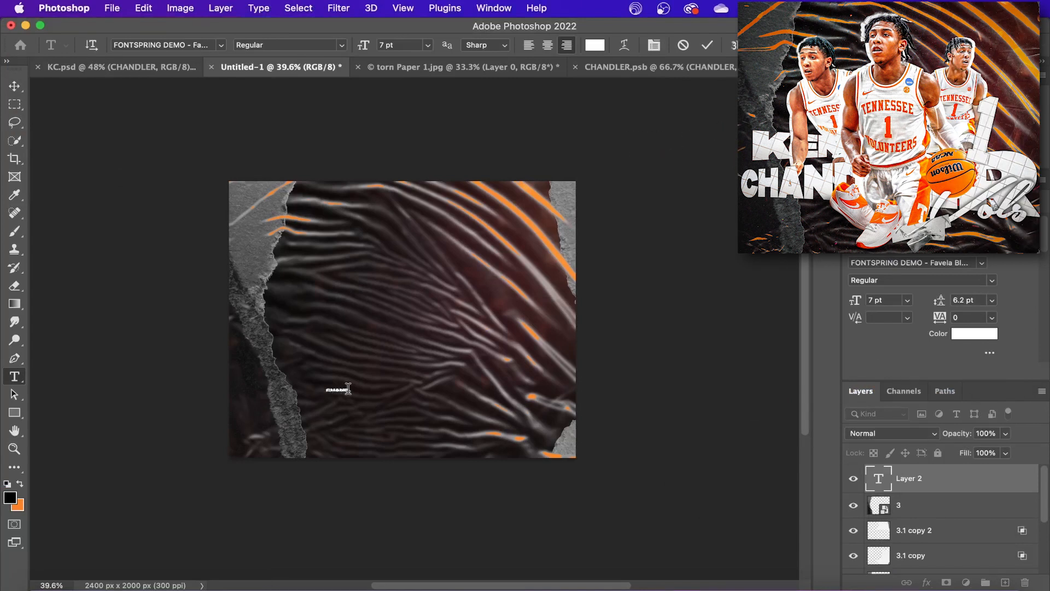
text(DLER)
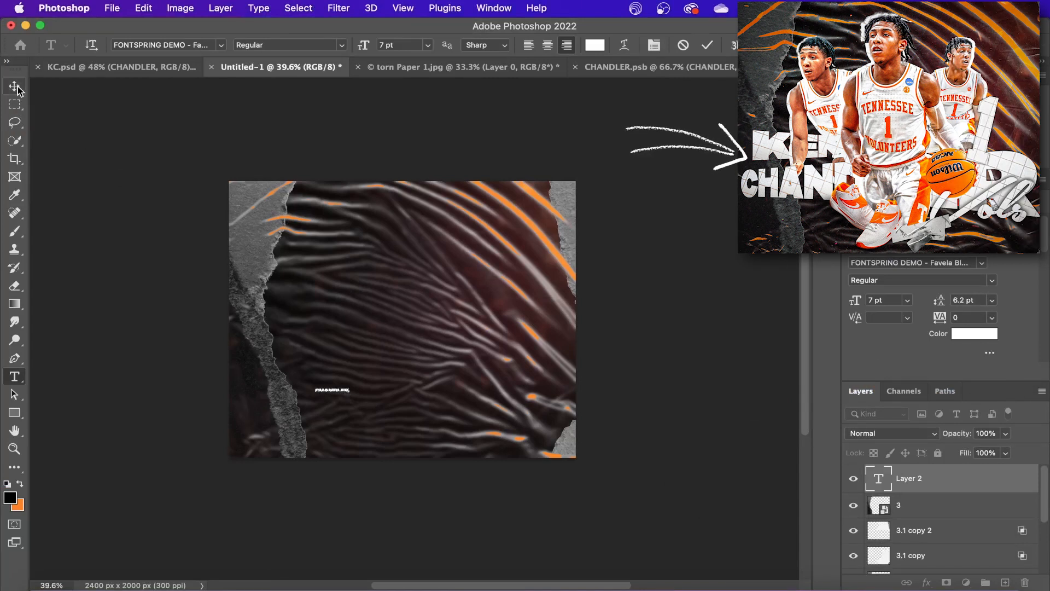
click(15, 87)
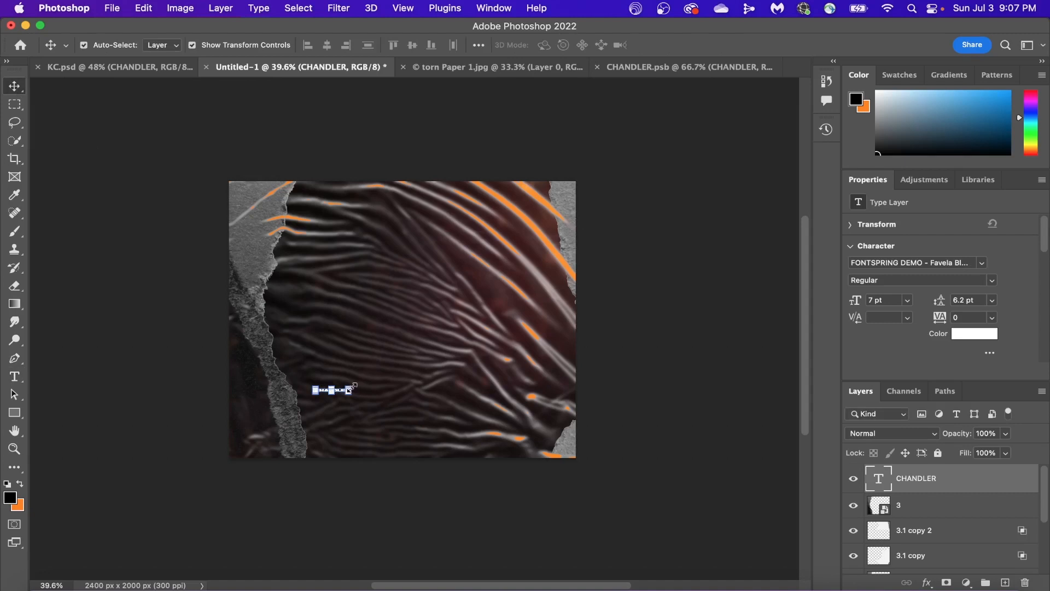
- Scale the CHANDLER text up to about 60 pt and position it across the lower part of the canvas
drag(352, 388, 555, 364)
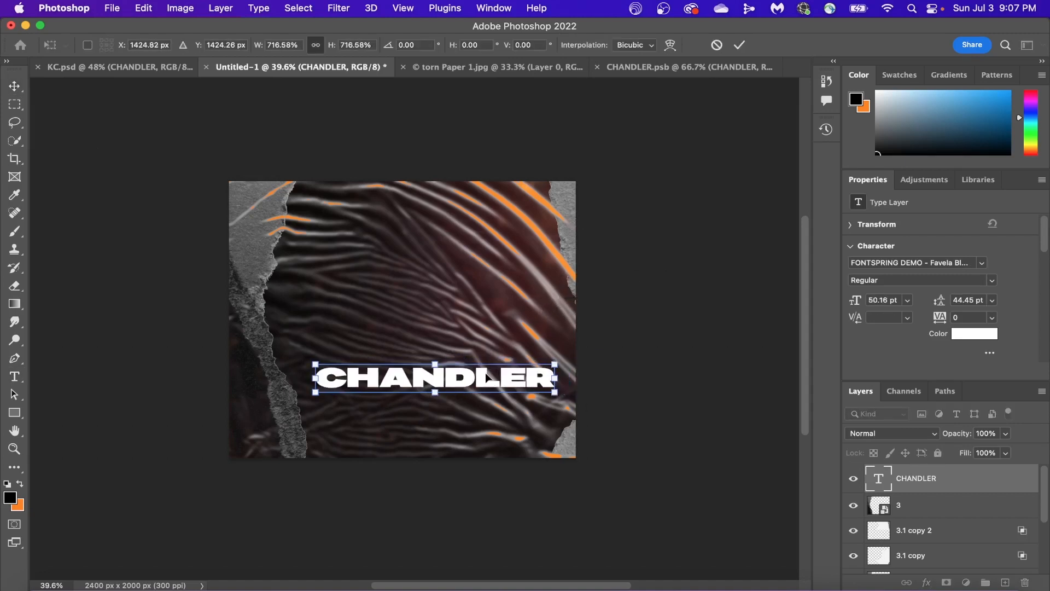
drag(486, 376, 553, 364)
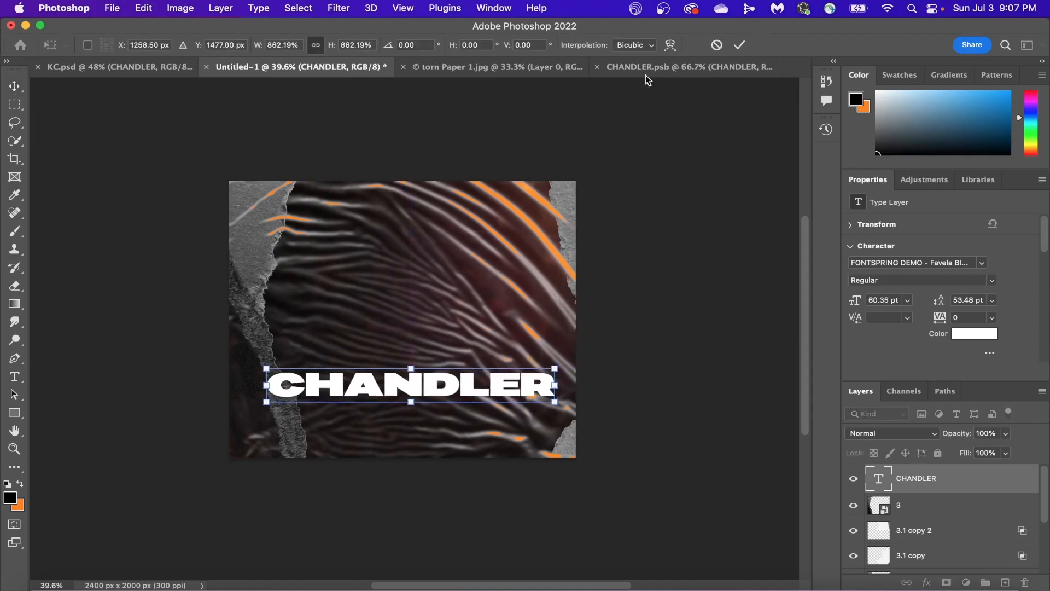
key(Return)
- Duplicate the CHANDLER text layer, move the copy directly above the original and change its text to KENNEDY
key(t)
key(ctrl+j)
key(ctrl+t)
drag(410, 386, 410, 357)
key(Return)
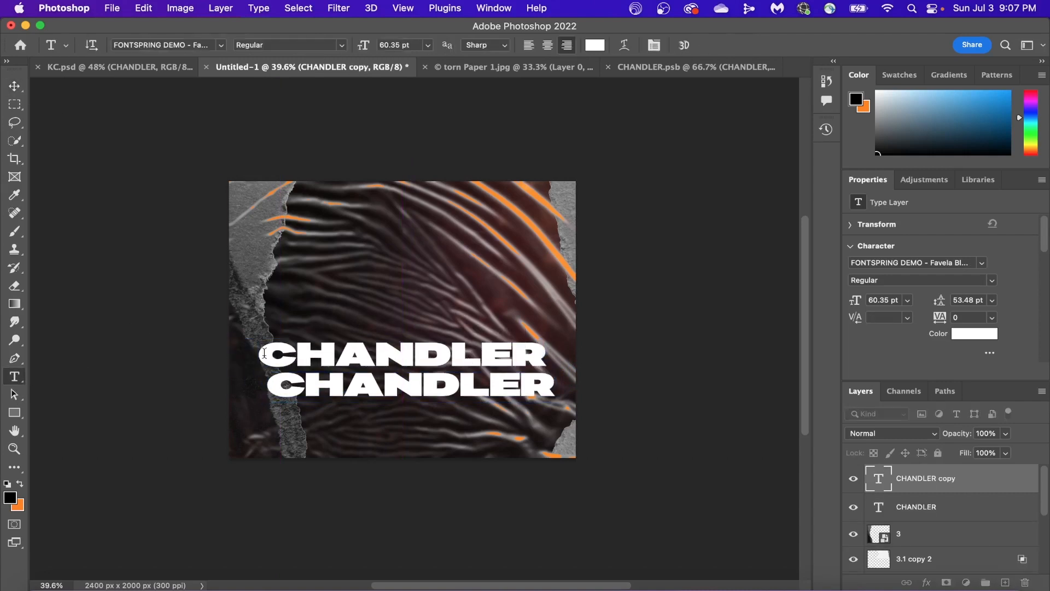
click(411, 355)
key(ctrl+a)
text(KENNEDY)
- Convert the CHANDLER text layer to a smart object
click(960, 508)
key(ctrl+t)
right_click(960, 510)
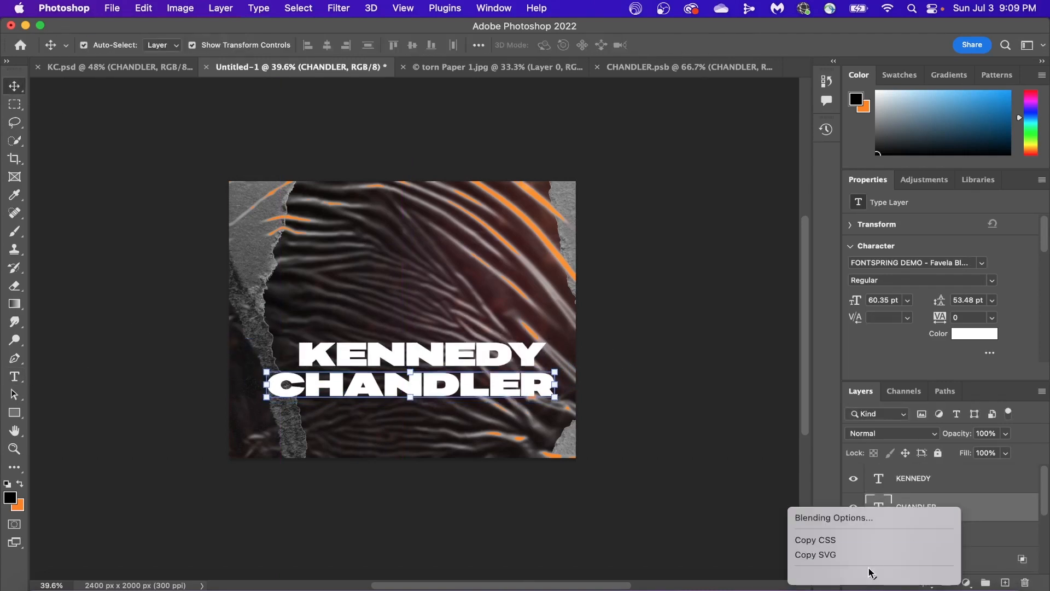
click(890, 548)
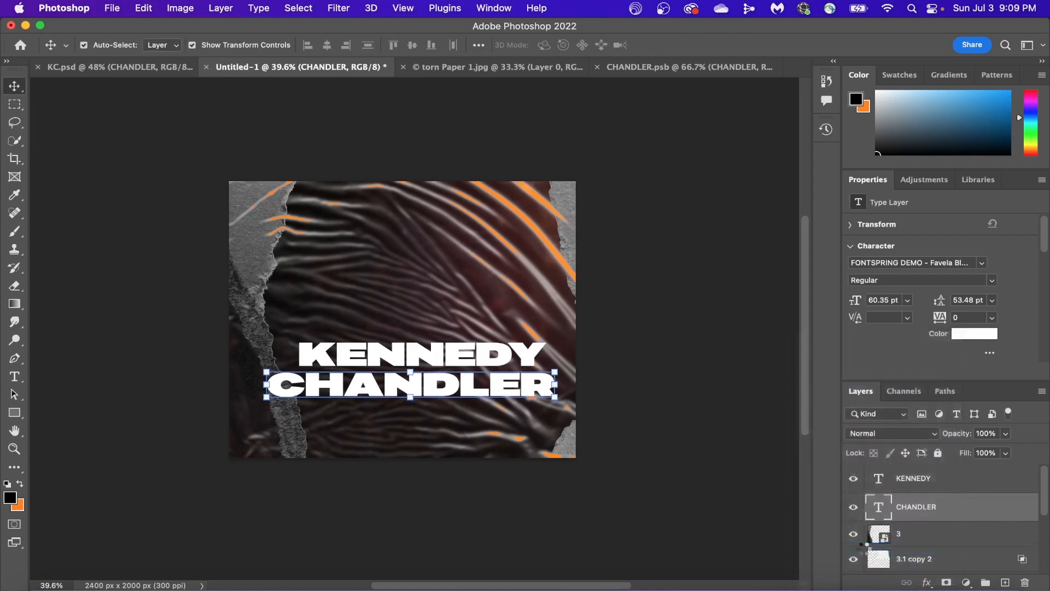
- Apply a Perspective transform to CHANDLER so its letters grow taller toward the final R
key(ctrl+t)
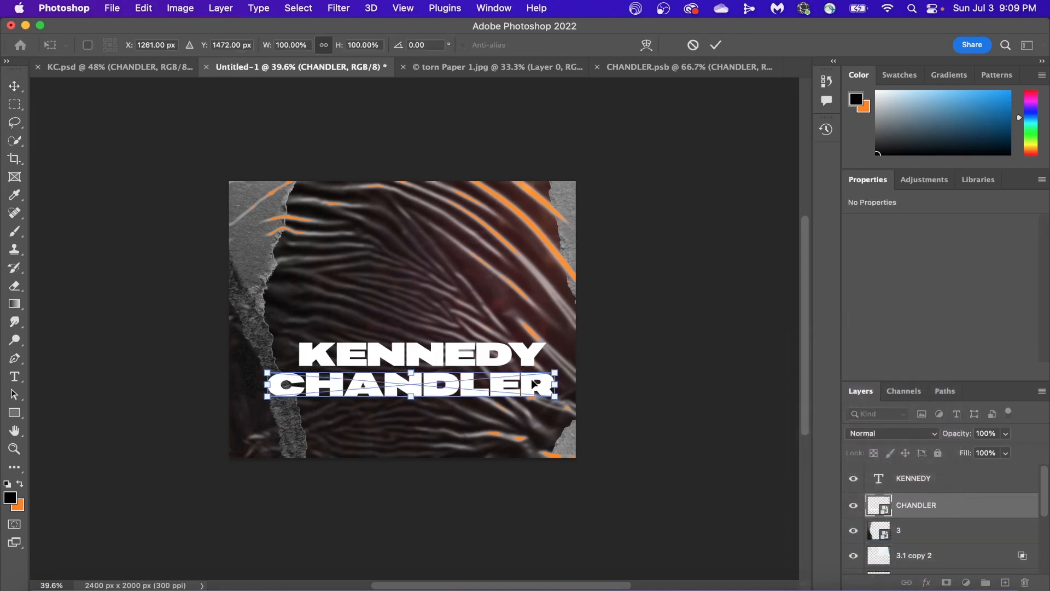
right_click(534, 378)
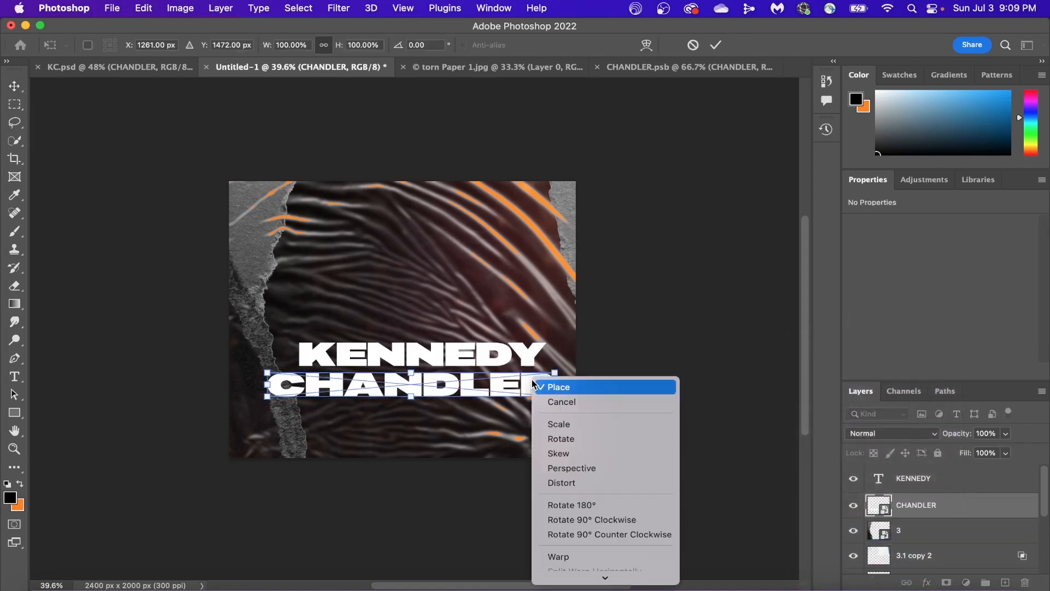
click(573, 467)
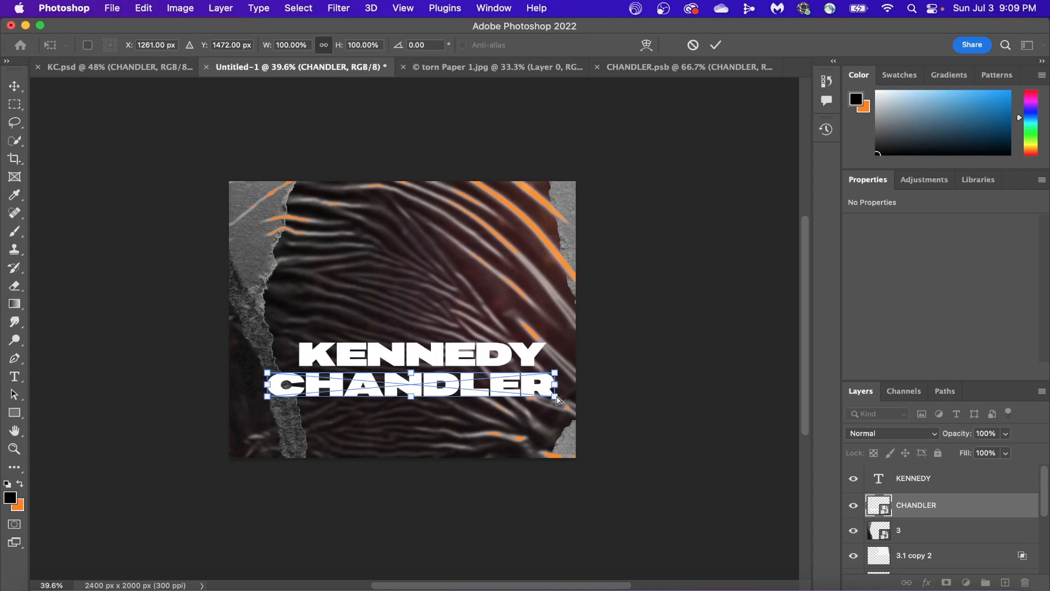
drag(557, 399, 561, 427)
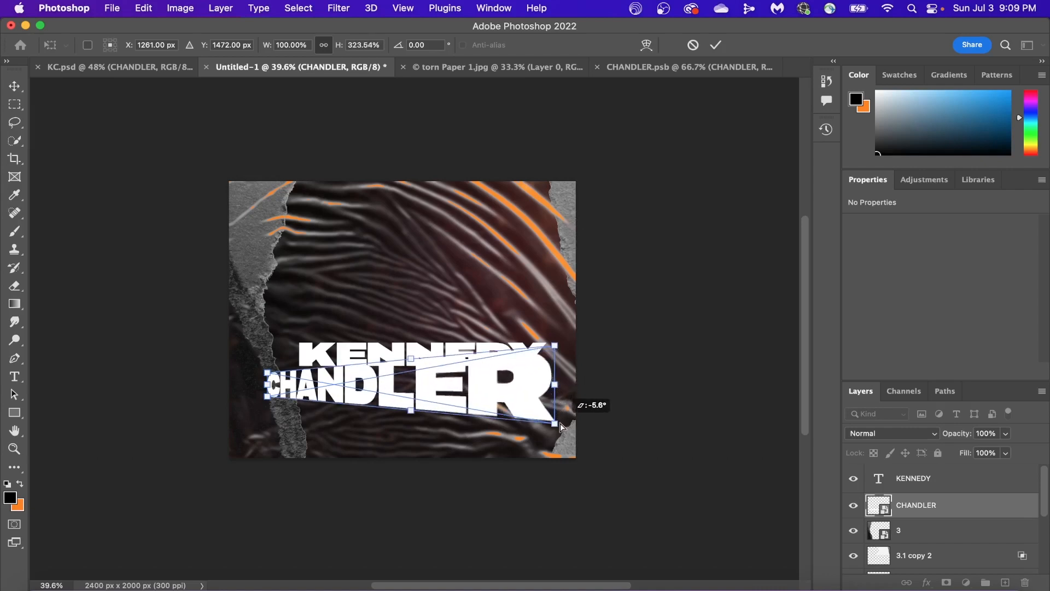
key(Return)
- Align the start of KENNEDY with the start of CHANDLER and convert the KENNEDY layer to a smart object
drag(316, 350, 285, 343)
right_click(961, 480)
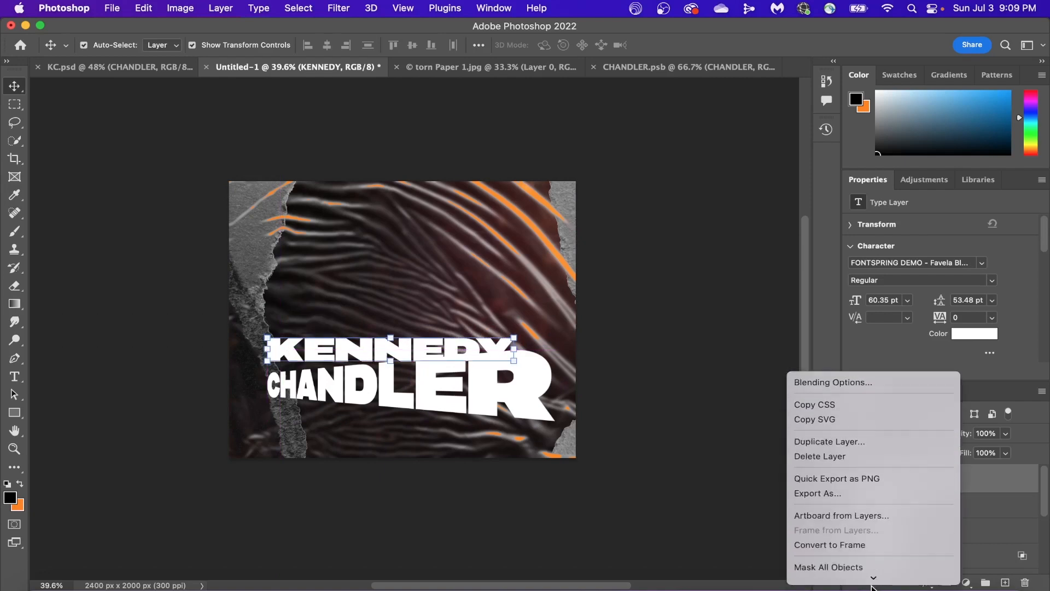
click(866, 500)
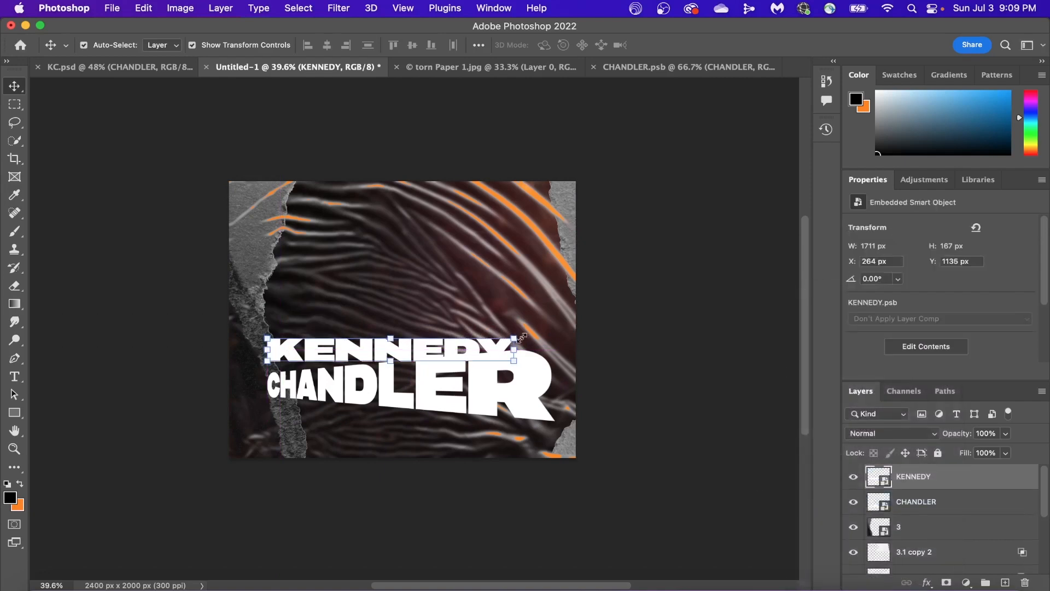
- Apply a Perspective transform to KENNEDY so its letters are tallest at the K and taper toward the Y
key(cmd+t)
right_click(486, 339)
click(526, 431)
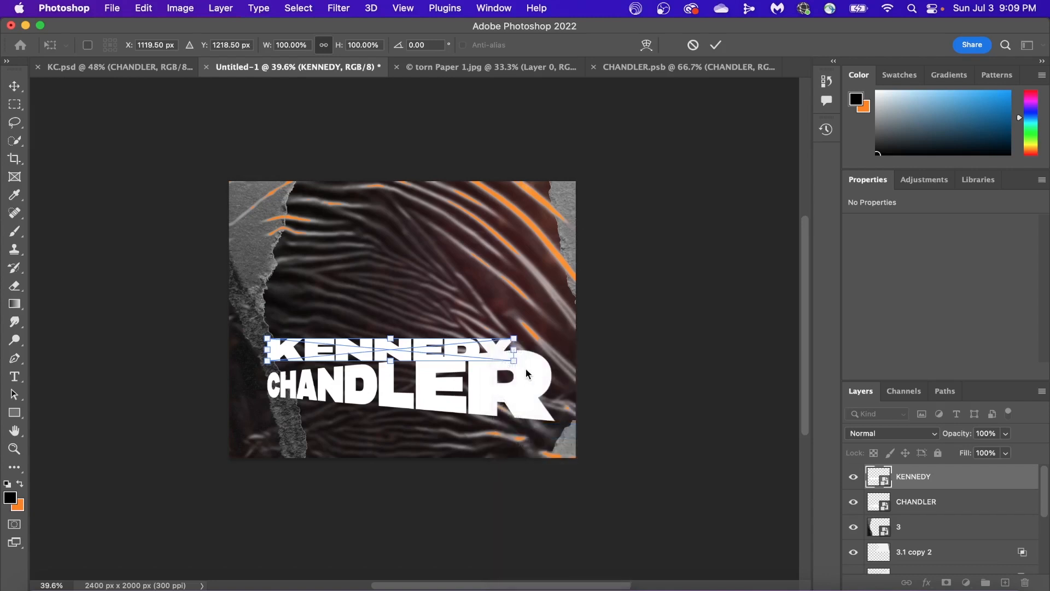
mouse_move(266, 361)
mouse_down()
mouse_move(267, 383)
mouse_move(267, 366)
mouse_up()
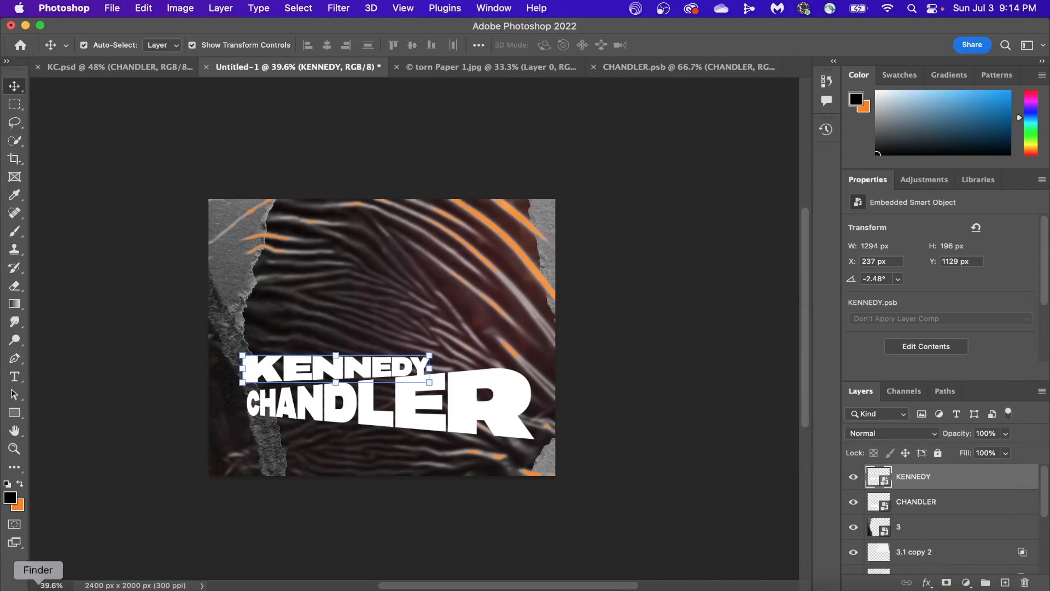
- Place 7.png from the July 4th 2022 Assets folder in Finder into the poster above the name layers
click(38, 585)
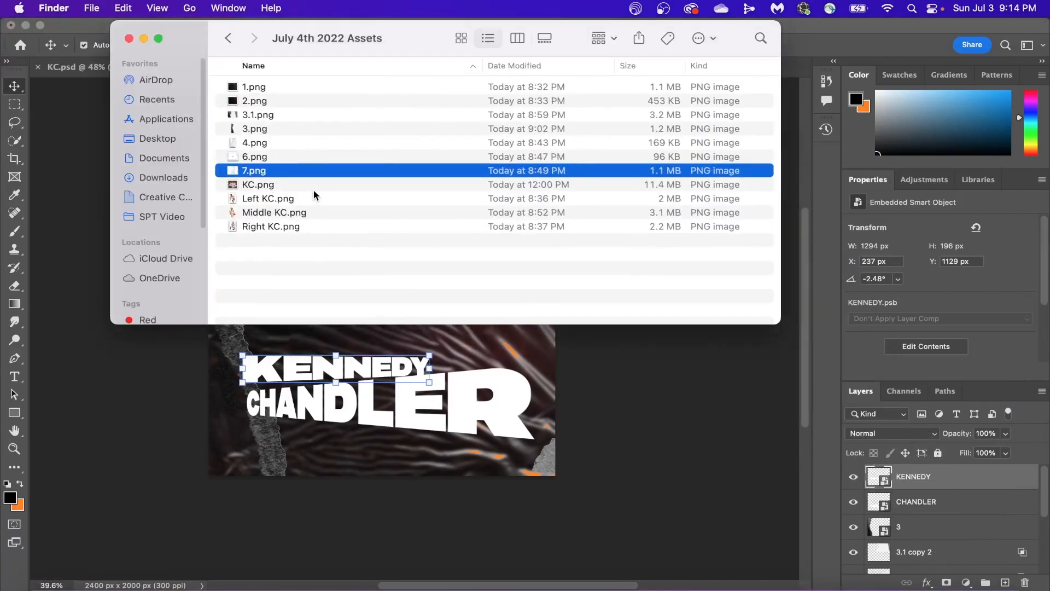
drag(262, 171, 385, 363)
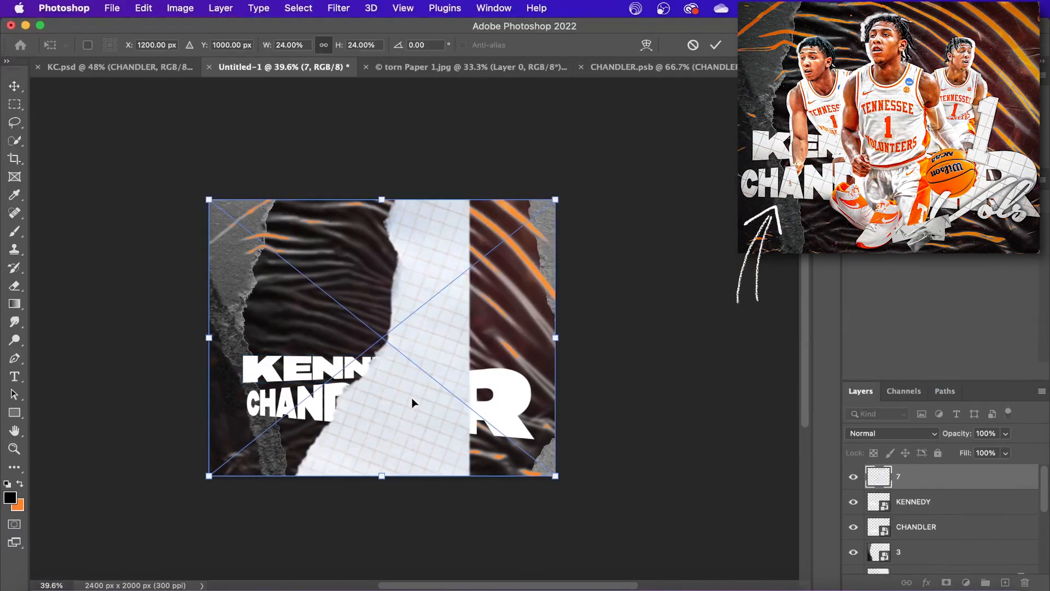
click(717, 44)
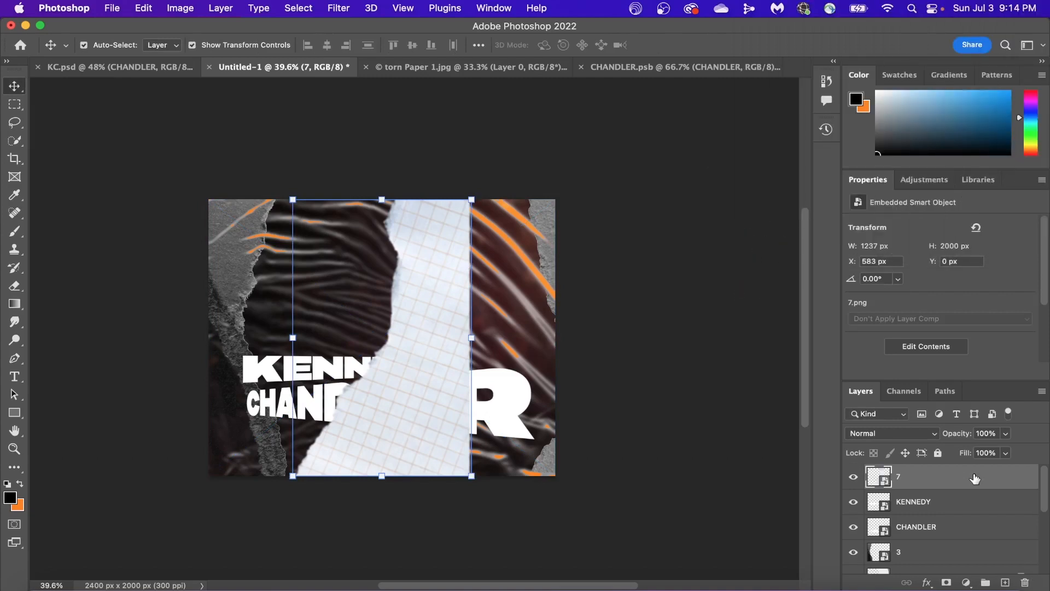
- Duplicate layer 7 and shift the copy to X -380 px, Y -170 px over the start of the name text
key(super+j)
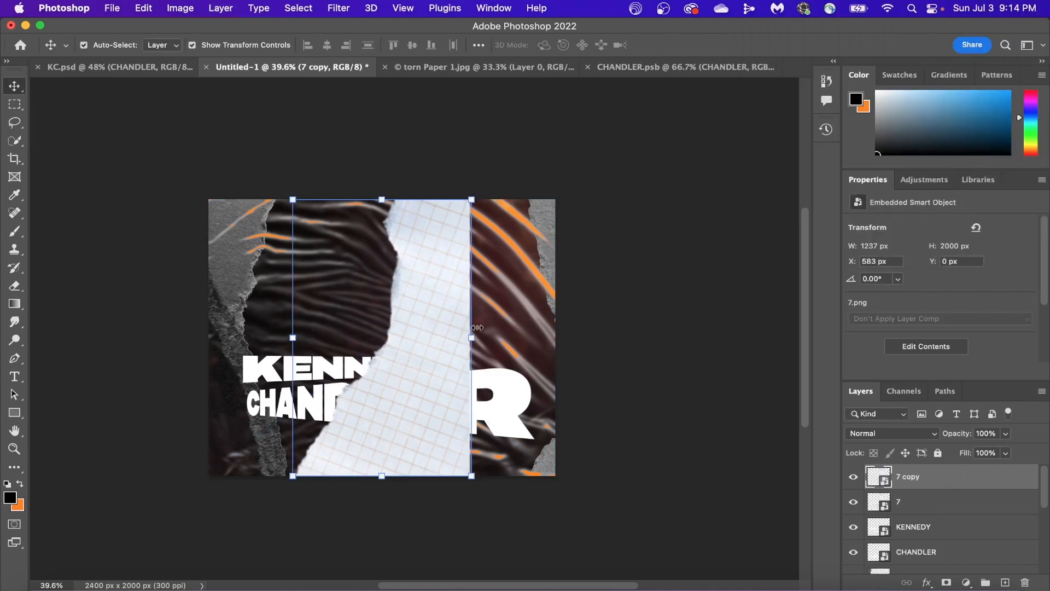
drag(477, 327, 553, 328)
drag(425, 327, 286, 304)
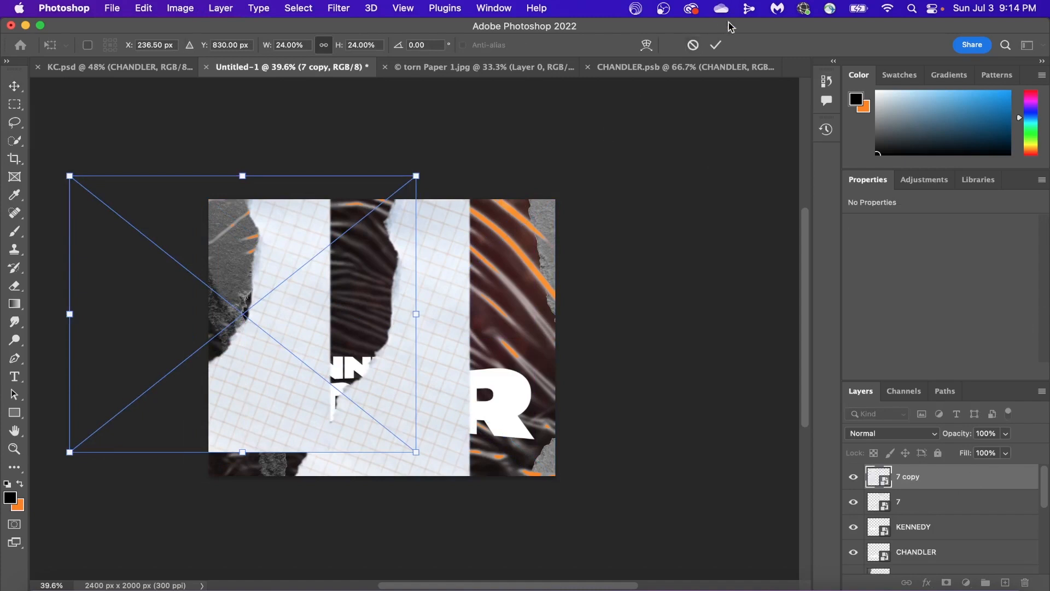
click(715, 45)
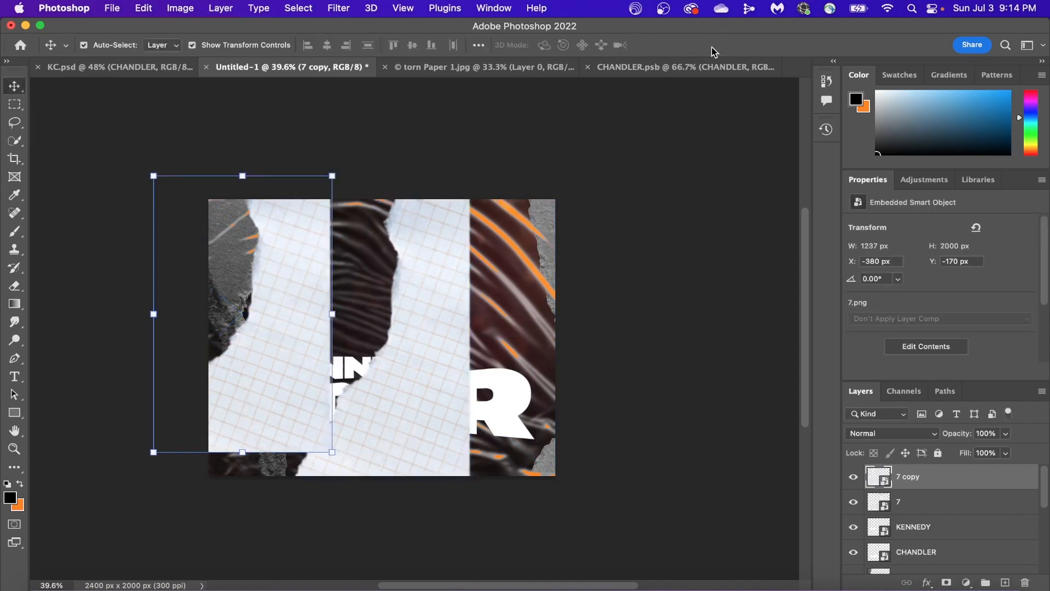
- Clip the grid paper layer 7 to the KENNEDY layer with a clipping mask
click(936, 504)
right_click(935, 505)
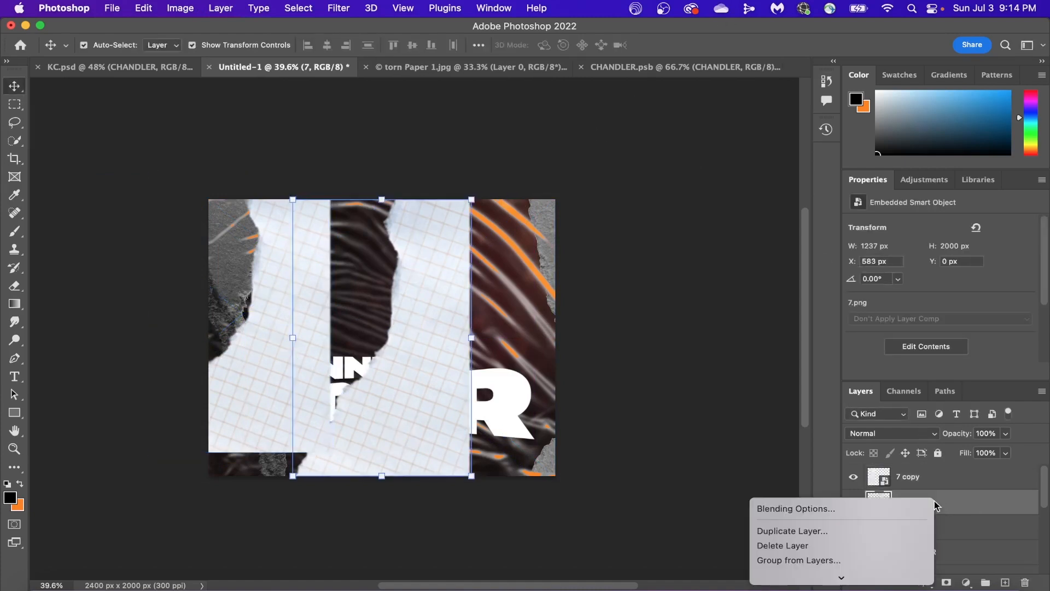
scroll(851, 484, down, 4)
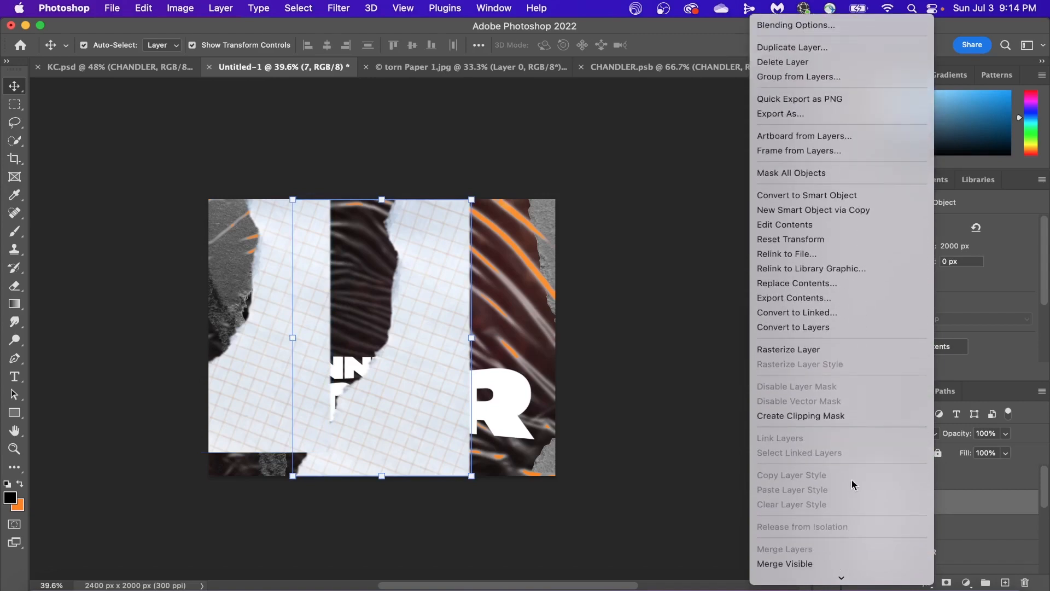
click(827, 416)
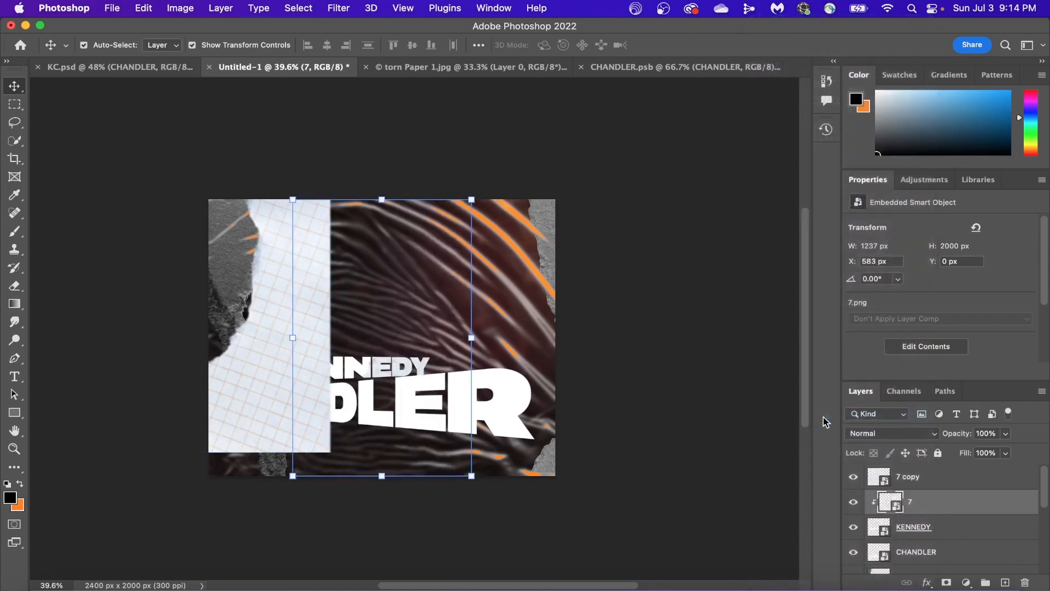
- Move layer 7 copy directly above CHANDLER and clip it to that layer
drag(932, 484, 929, 540)
right_click(952, 527)
scroll(857, 533, down, 5)
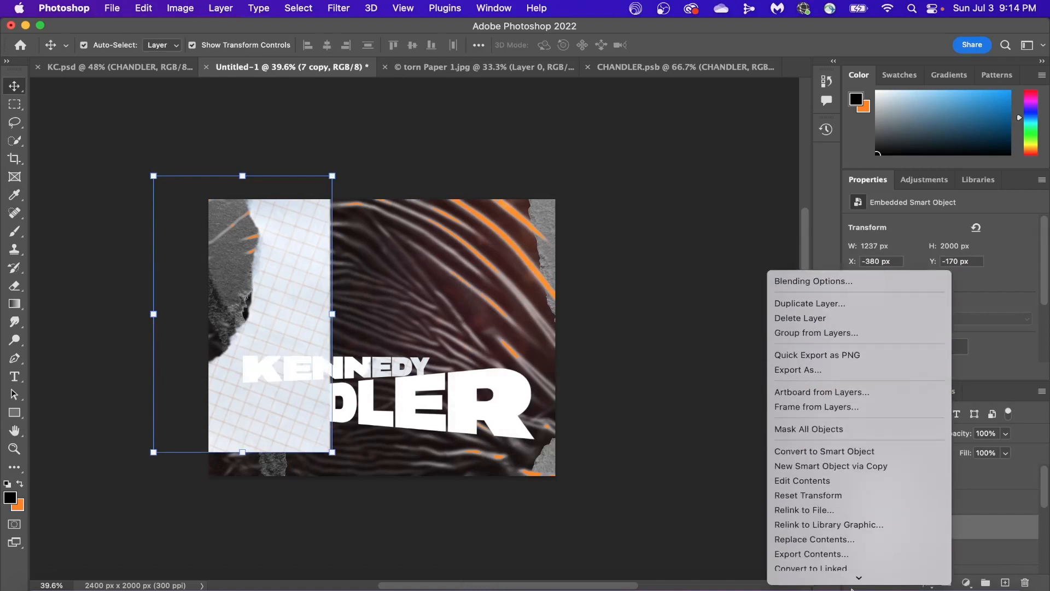
click(871, 453)
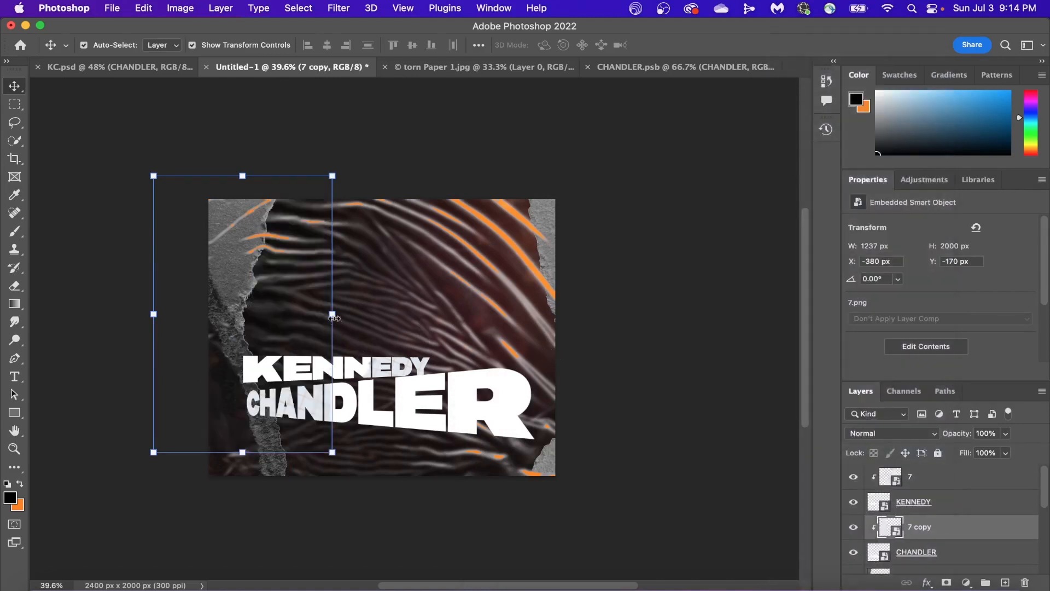
- Enlarge, rotate and reposition layer 7 copy so the grid paper texture covers the CHANDLER lettering
key(super+t)
drag(291, 335, 460, 375)
drag(589, 218, 645, 174)
drag(656, 170, 716, 334)
drag(599, 352, 637, 336)
key(Return)
- Shift the clipped grid paper layer 7 so its texture covers the KENNEDY lettering
click(404, 365)
key(super+t)
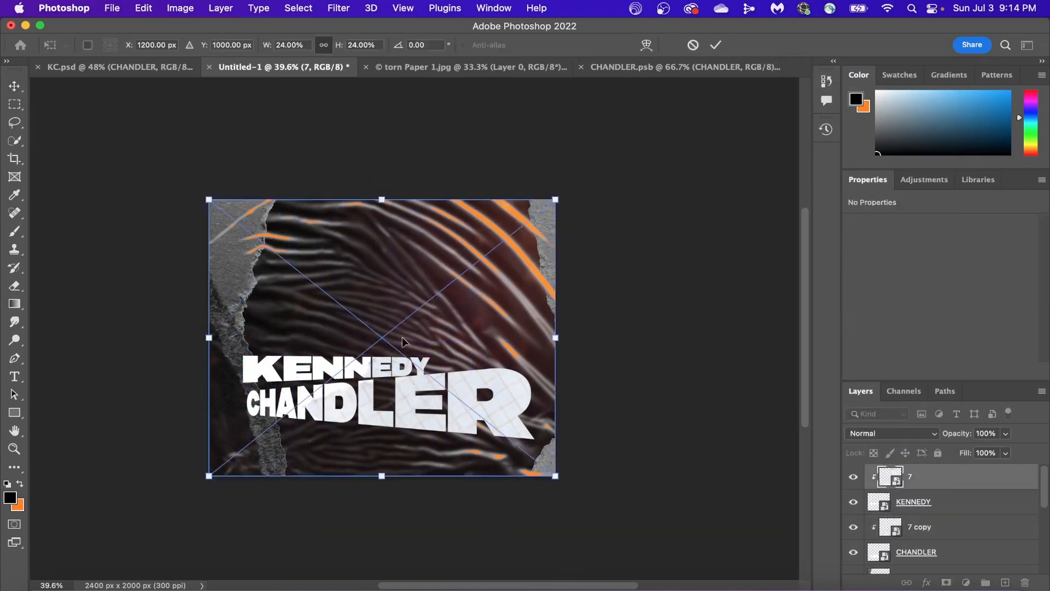
drag(404, 342, 295, 312)
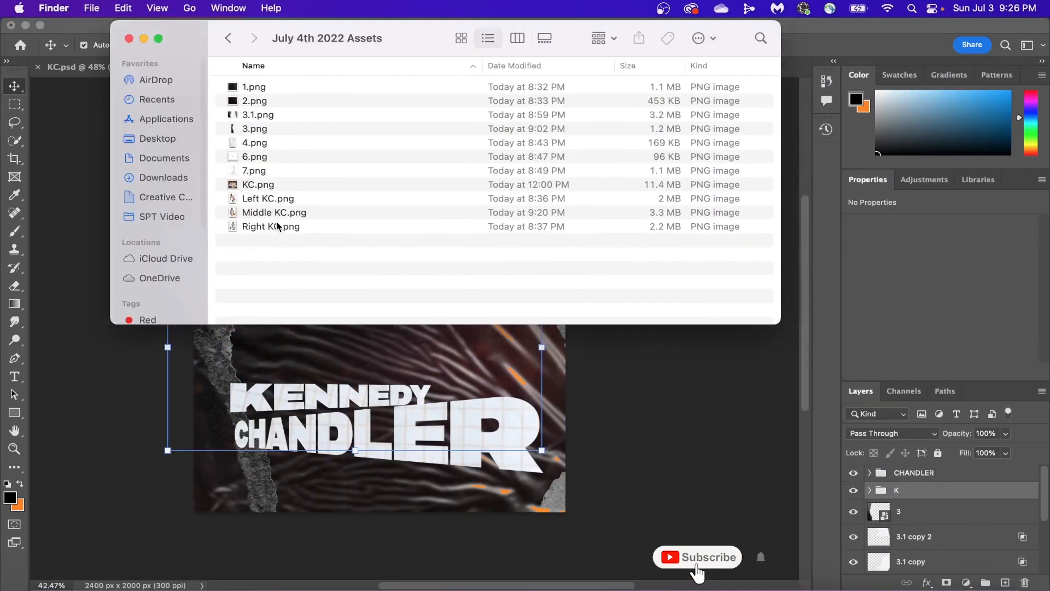
- Place Left KC.png, Middle KC.png and Right KC.png together from the assets folder in Finder into the poster
click(269, 186)
click(270, 199)
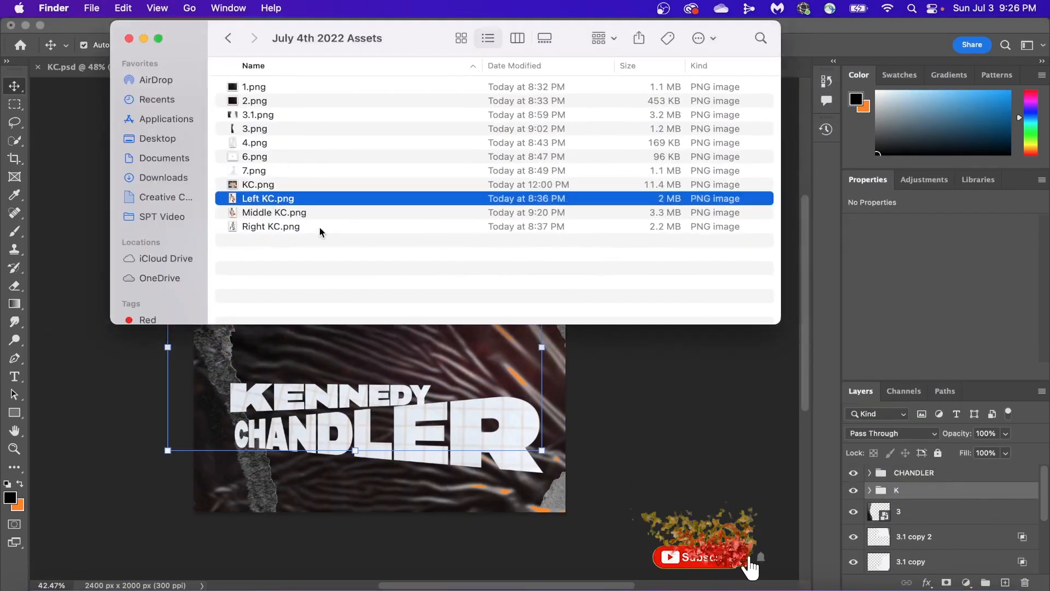
shift+click(290, 227)
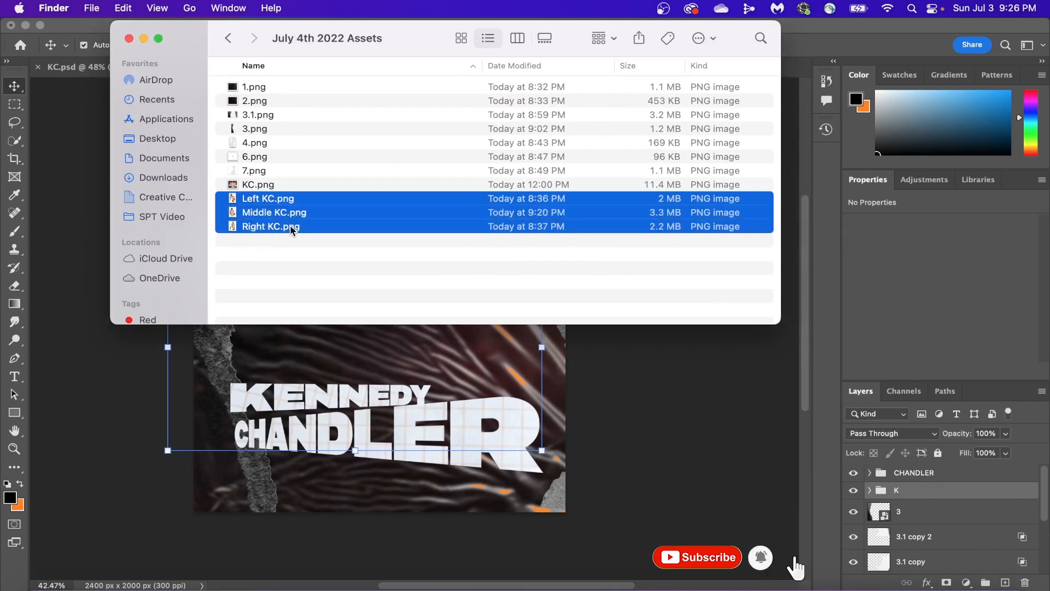
drag(306, 206, 350, 448)
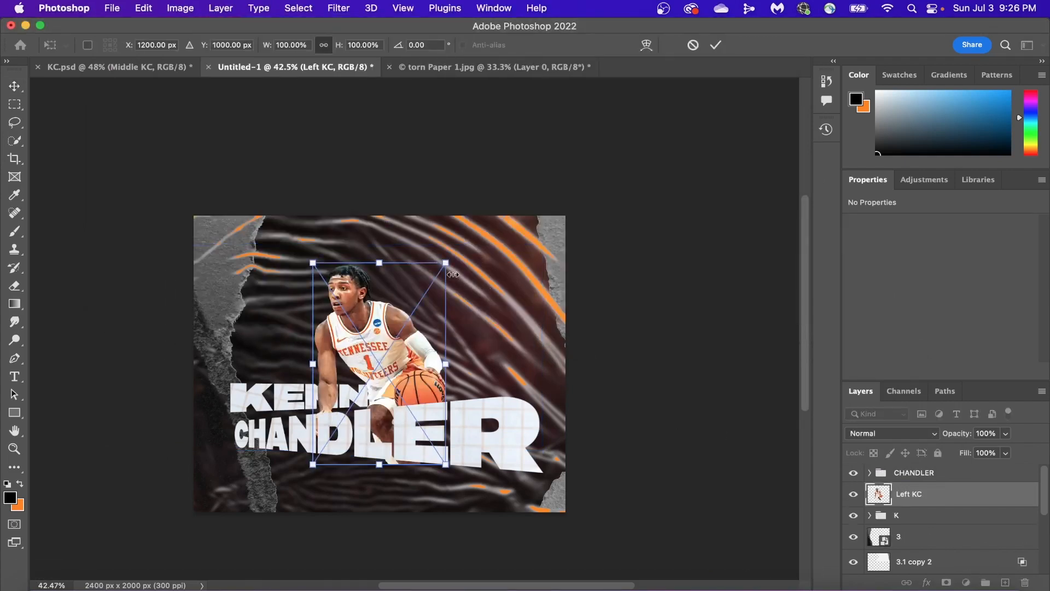
- Position Left KC near the left torn edge, keep Middle KC central, and move Right KC toward the right side
drag(394, 333, 315, 297)
click(716, 45)
click(715, 45)
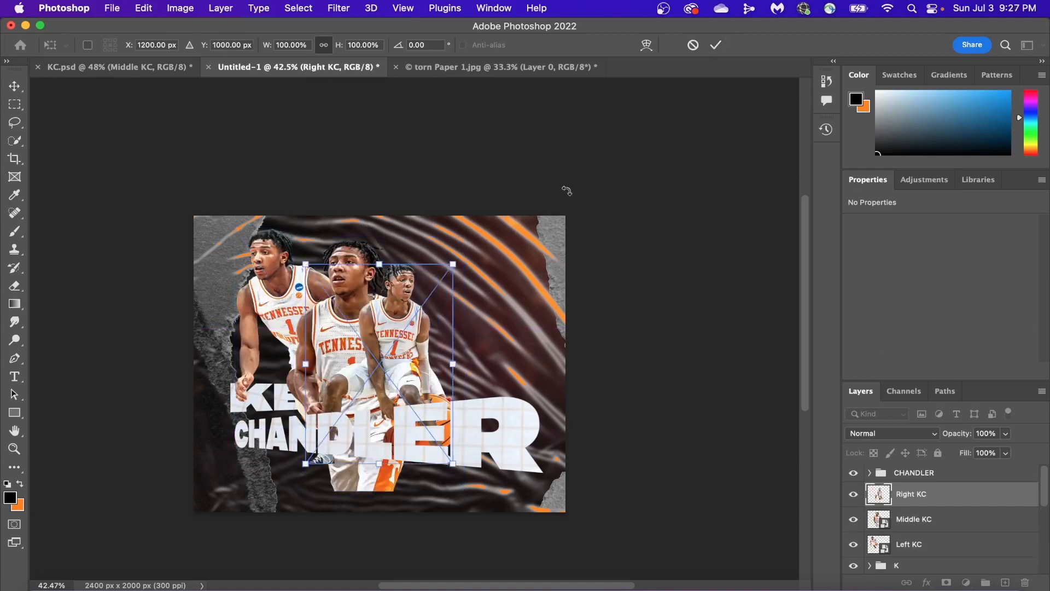
drag(395, 363, 457, 355)
- Move the Middle KC layer above the CHANDLER group
scroll(961, 496, down, 1)
click(926, 545)
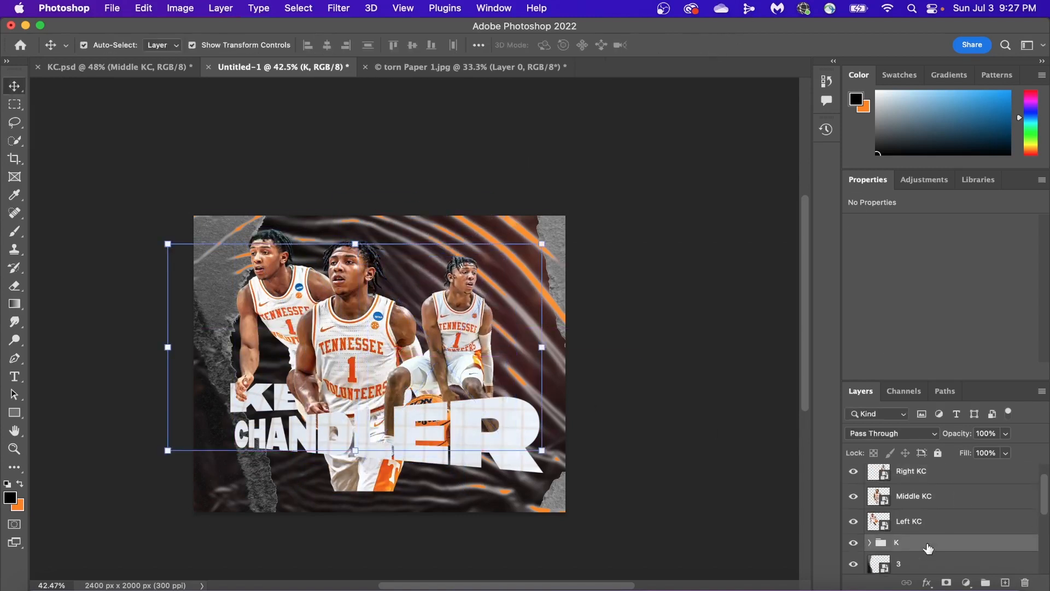
scroll(930, 492, up, 1)
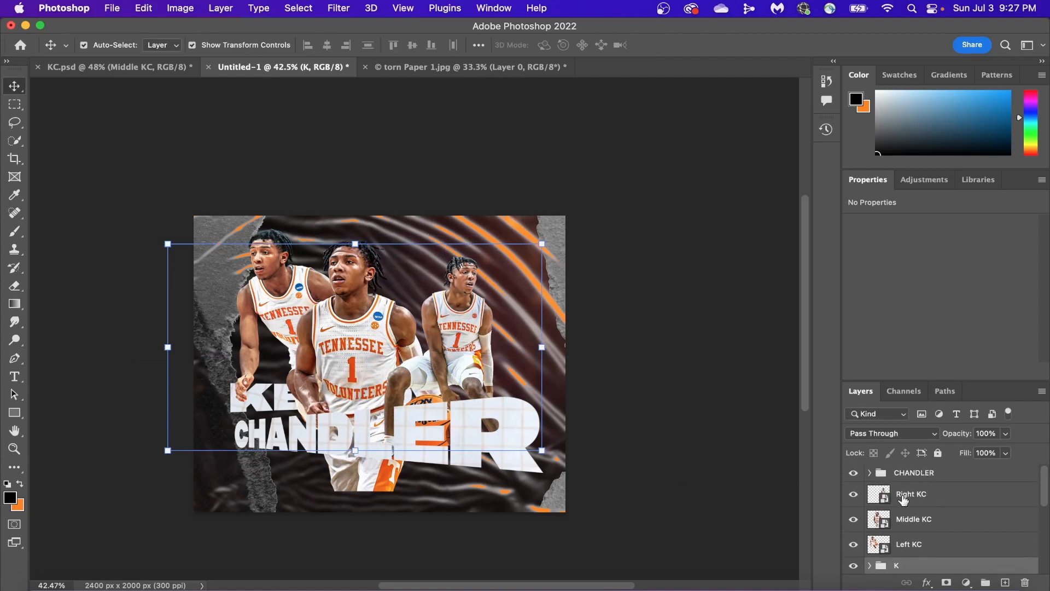
drag(942, 526, 950, 467)
- Shrink and recenter Middle KC between the other two players, and scale Left KC to about 90%
click(463, 241)
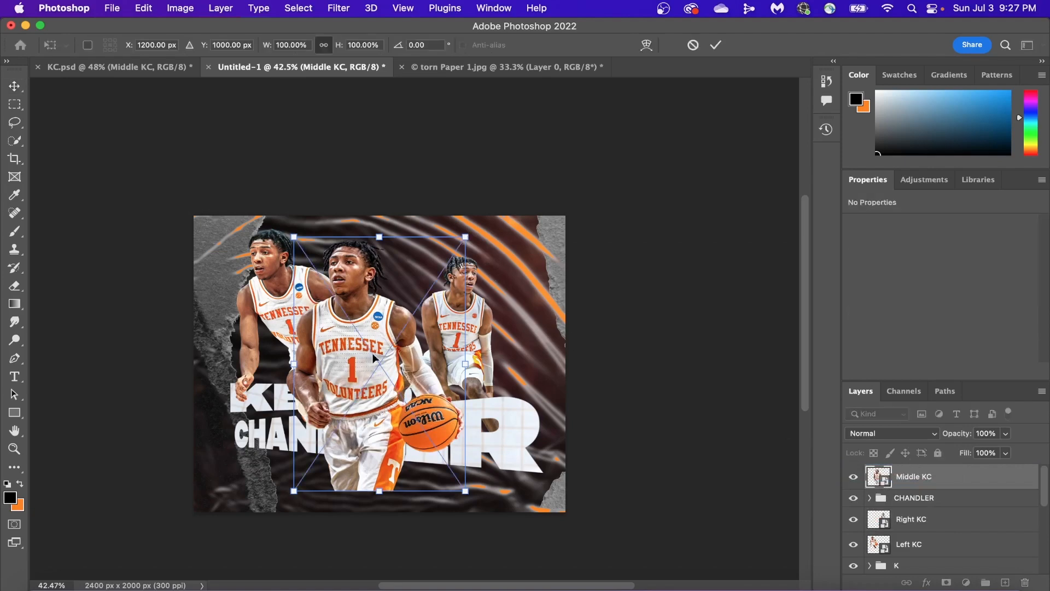
drag(370, 356, 396, 355)
drag(491, 238, 471, 267)
drag(403, 389, 404, 357)
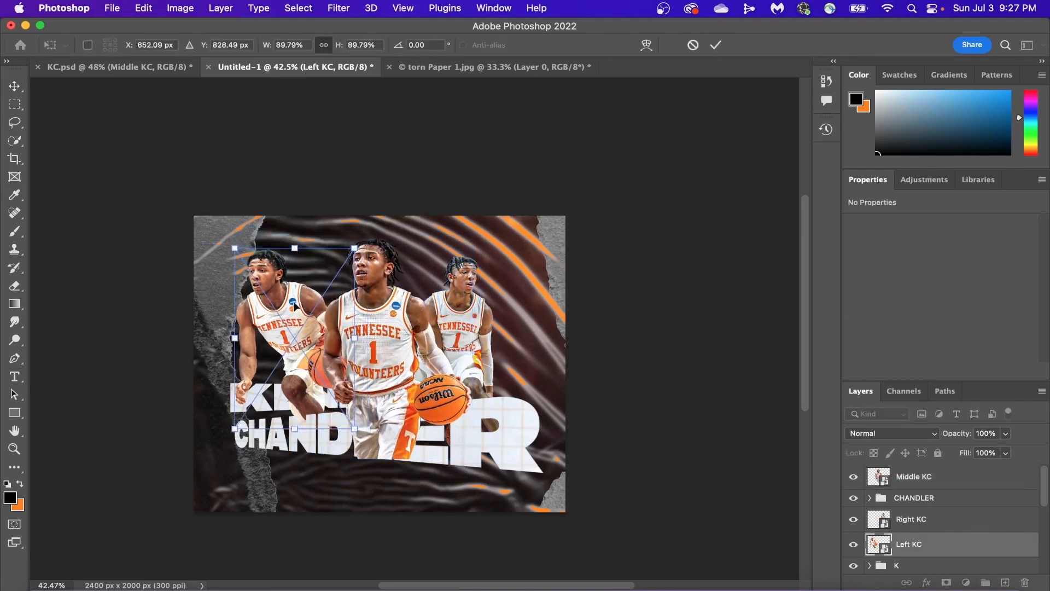
key(Return)
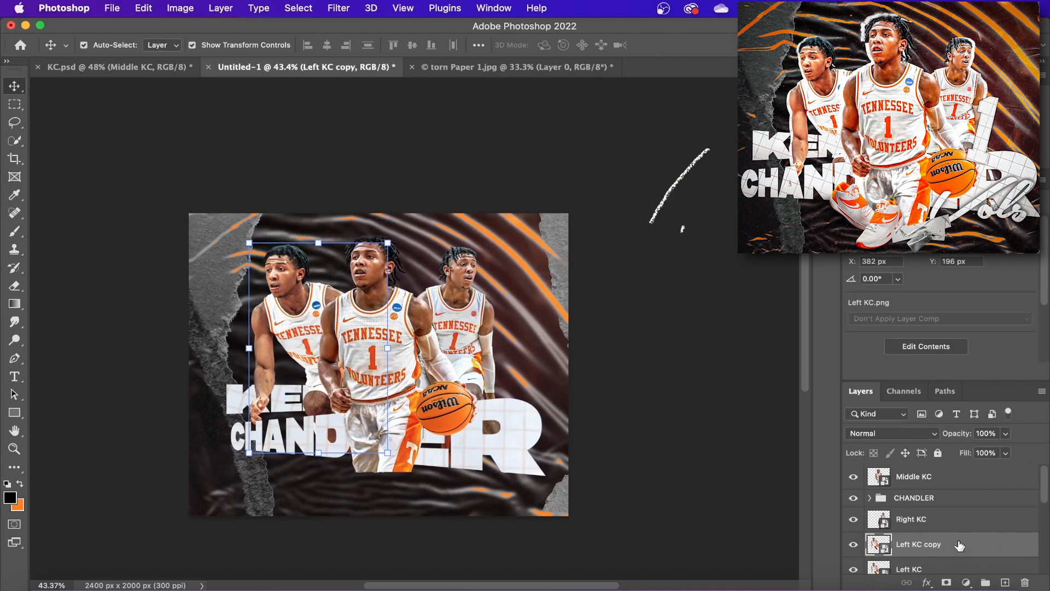
- Add a white Solid Color fill layer directly above the Left KC copy layer
click(965, 582)
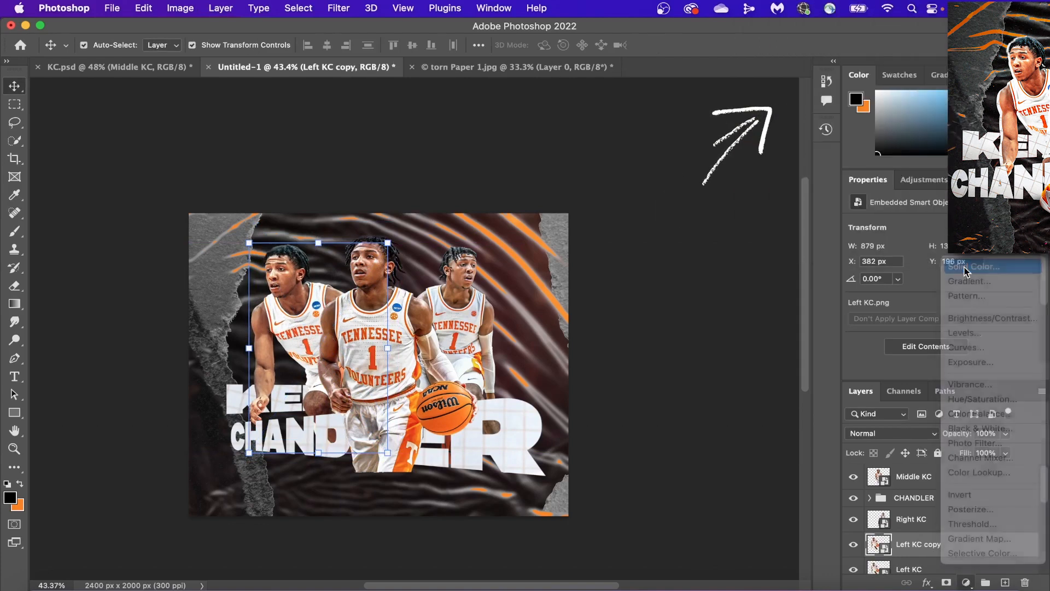
click(965, 268)
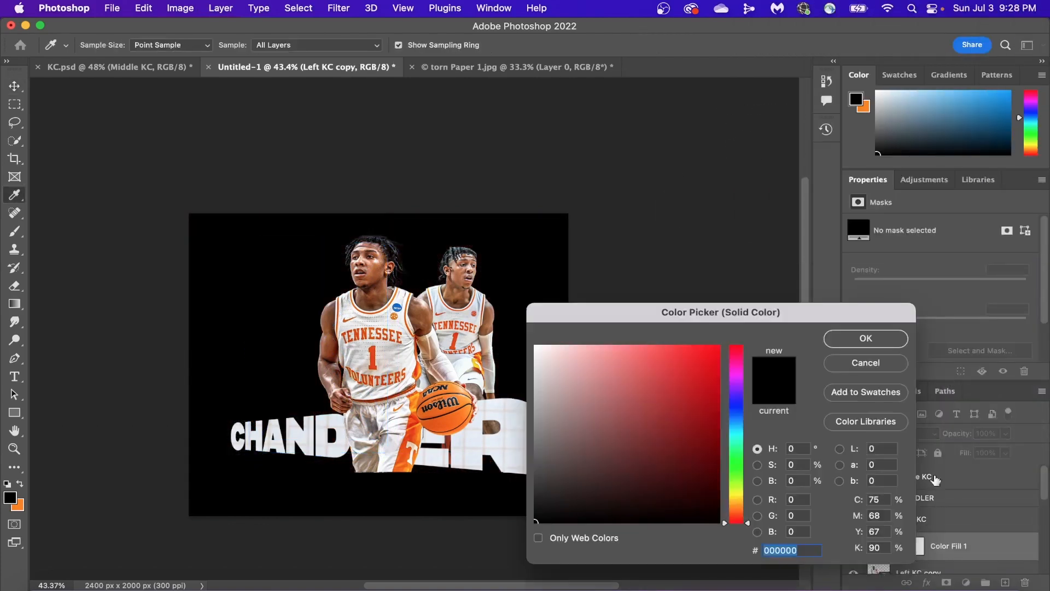
click(536, 347)
click(871, 338)
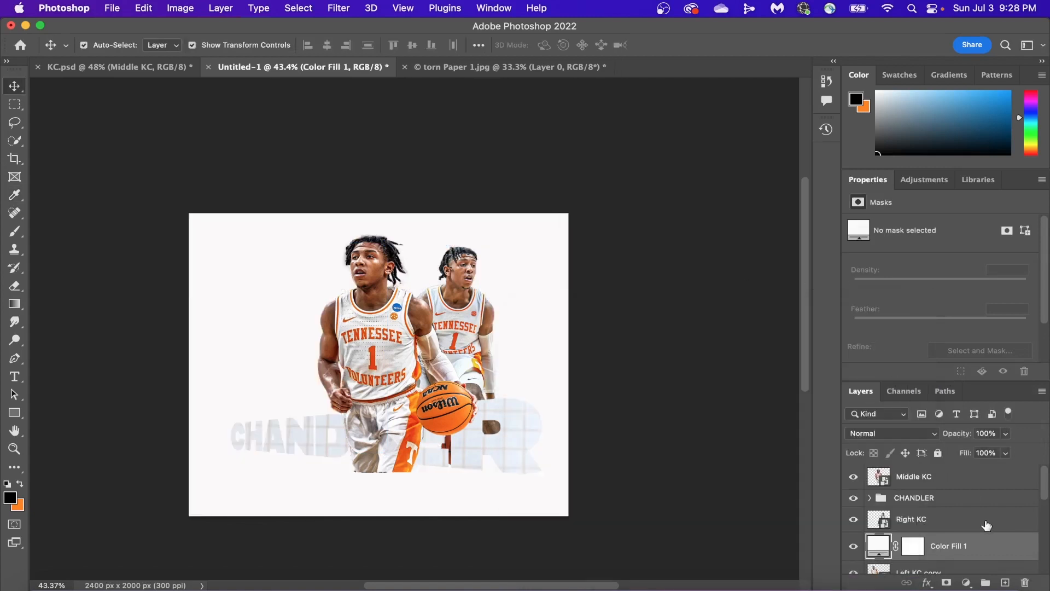
- Clip the white Color Fill 1 layer to the Left KC copy layer
scroll(990, 549, down, 2)
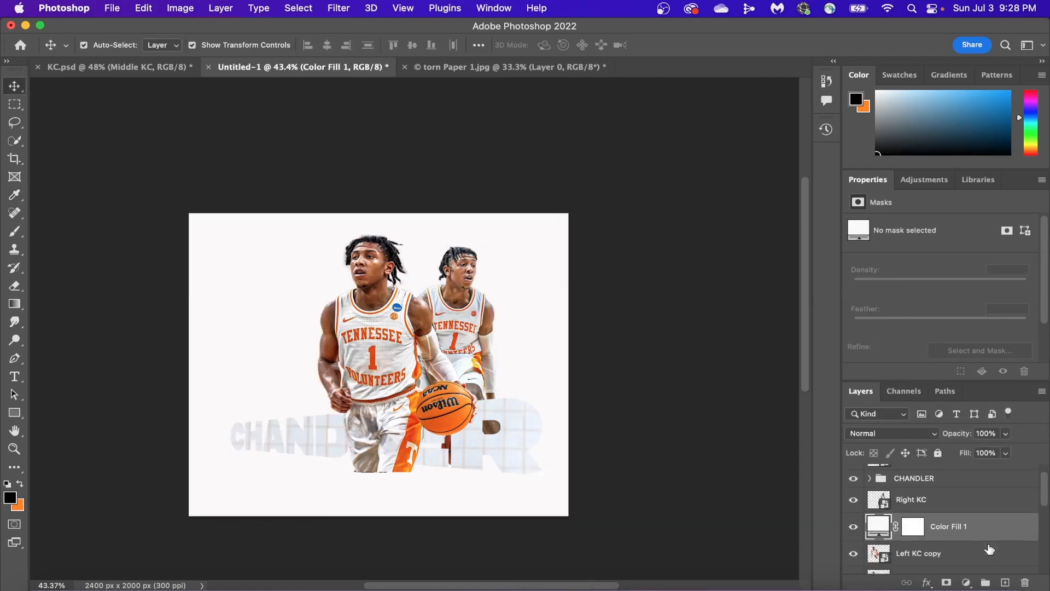
right_click(984, 507)
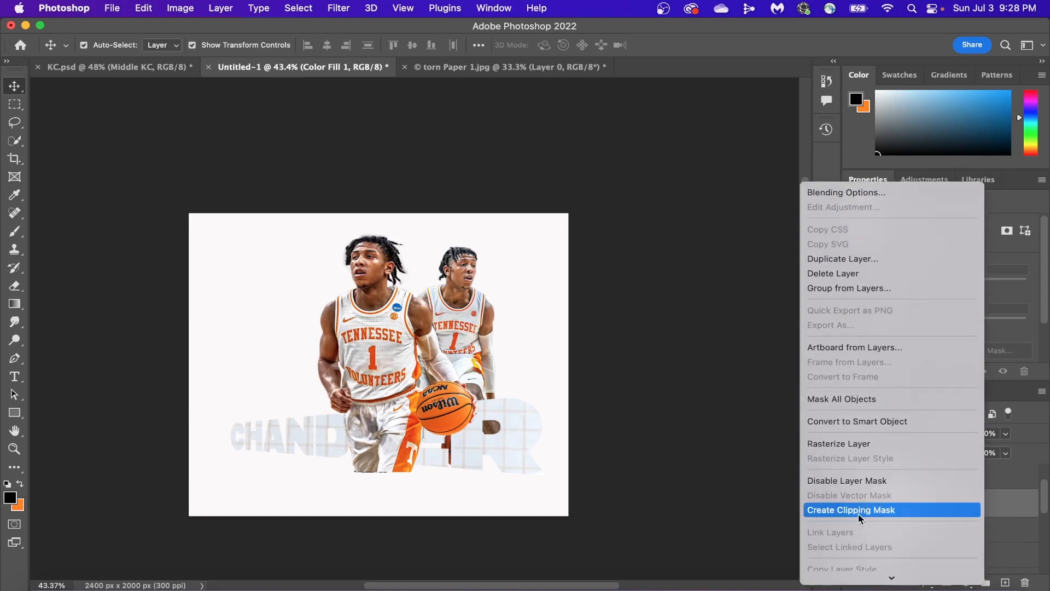
click(858, 511)
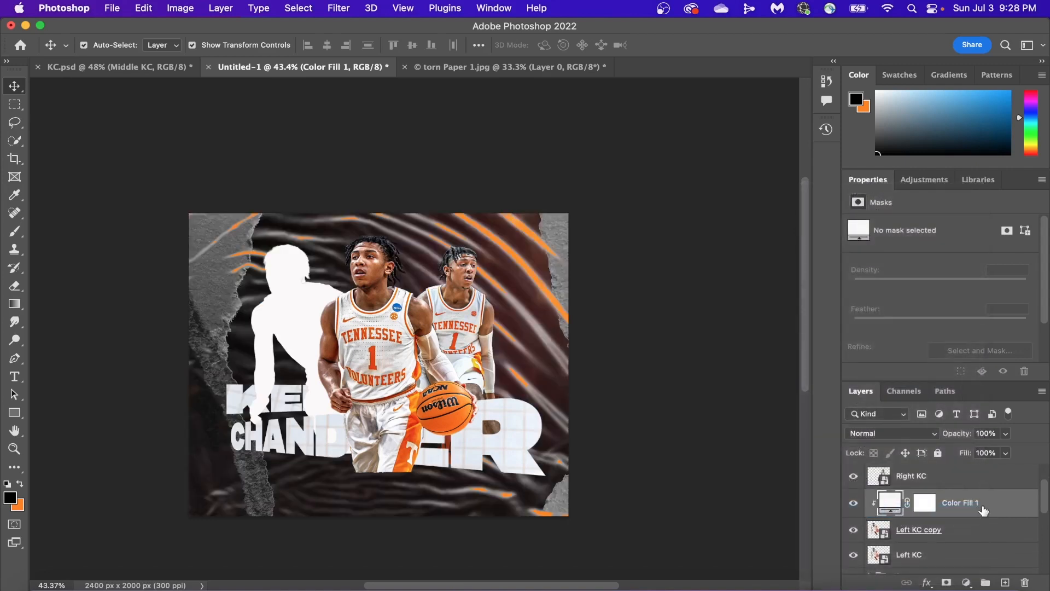
- Group Color Fill 1 with Left KC copy and place the group directly beneath the Left KC layer
click(961, 542)
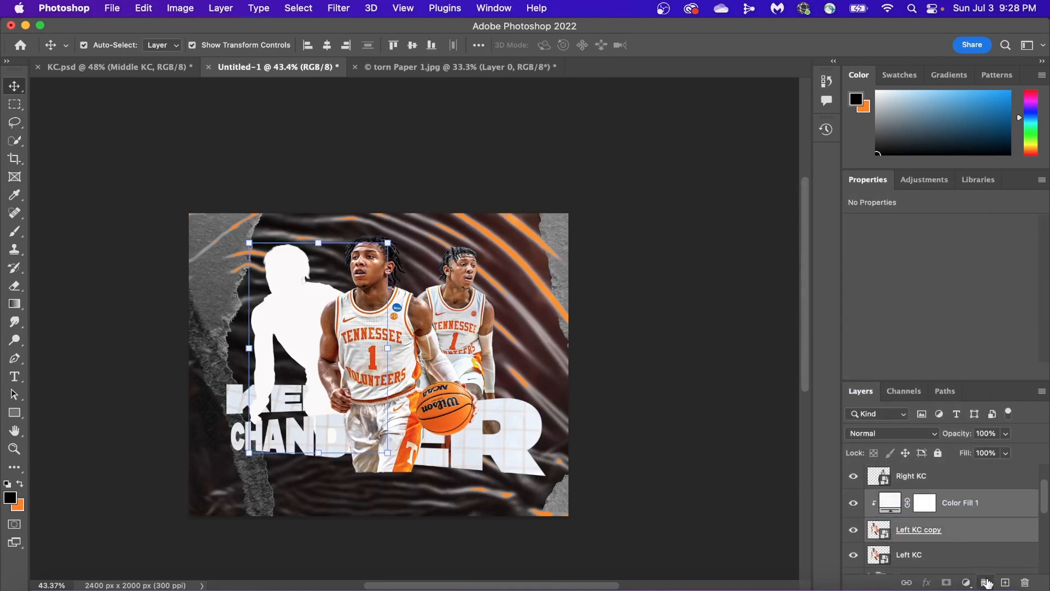
click(987, 583)
drag(917, 500, 911, 531)
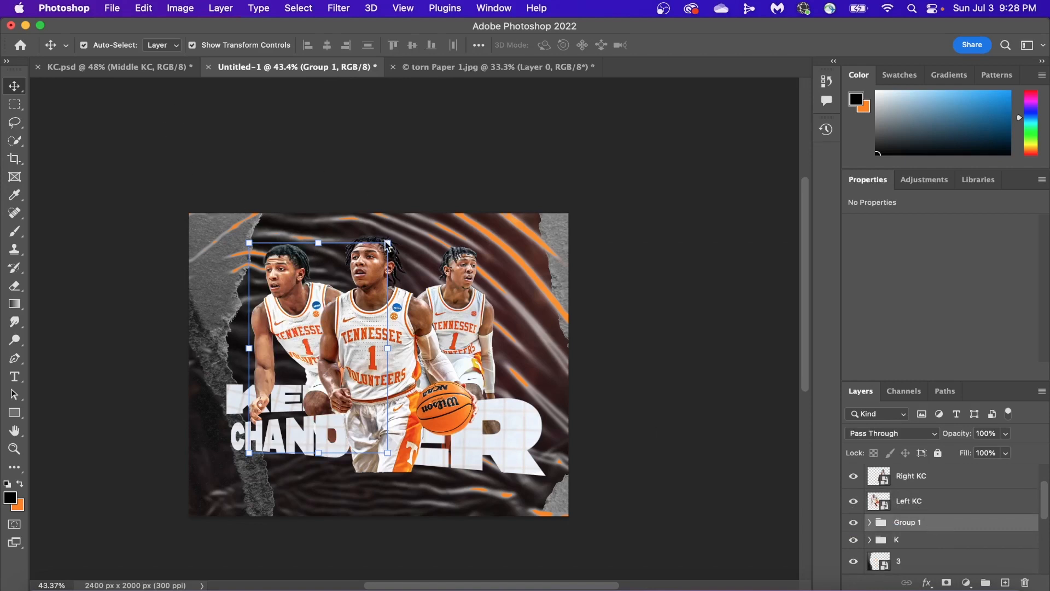
- Nudge Group 1 slightly to the left so its white silhouette outlines the left player
key(Left)
key(Left)
key(Left)
key(Left)
key(Left)
key(Left)
key(Left)
key(Left)
key(Left)
key(Left)
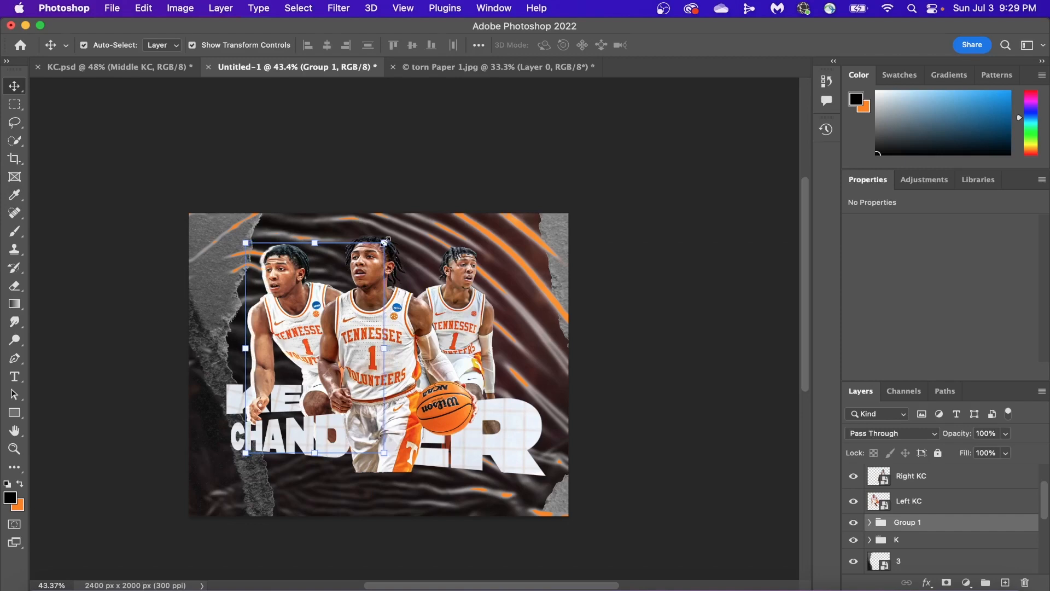
key(Left)
key(Left)
key(Left)
- Build a white Solid Color silhouette clipped to a copy of Right KC, grouped directly beneath the Right KC layer
click(911, 475)
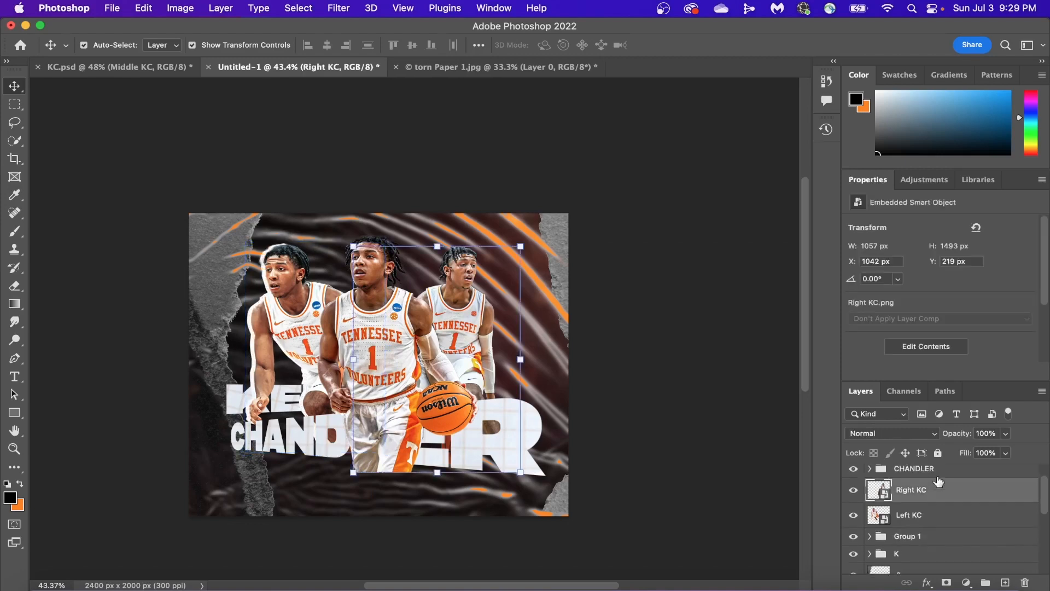
key(super+j)
click(966, 582)
click(957, 263)
key(Return)
alt+click(982, 518)
key(super+z)
key(super+z)
key(super+z)
key(super+z)
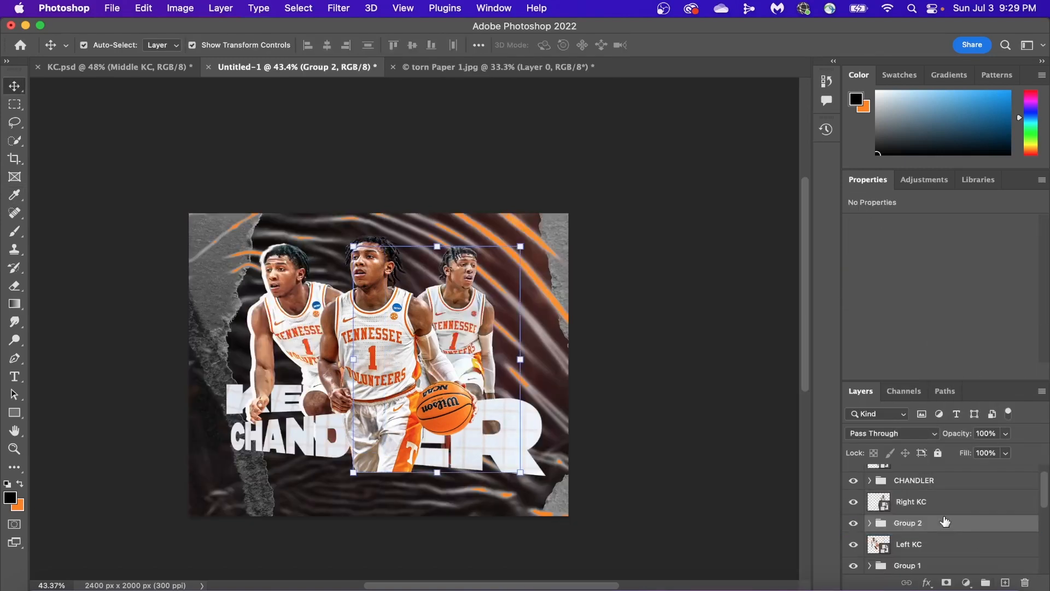
- Clip a white Solid Color fill to a copy of Middle KC and group both directly beneath the Middle KC layer
click(960, 485)
key(super+j)
click(967, 582)
click(963, 305)
text(ffffff)
key(Return)
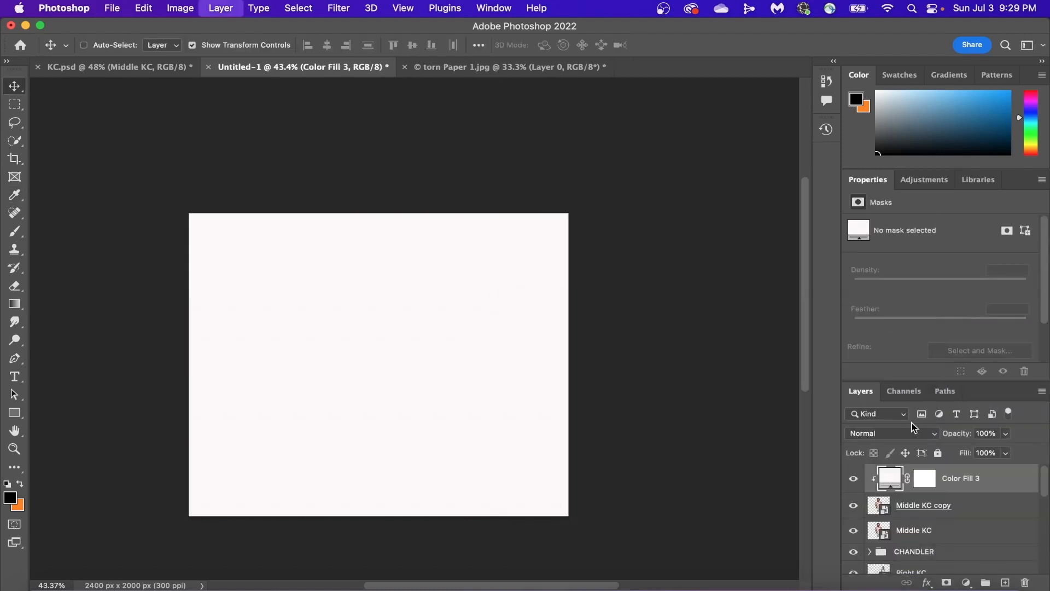
key(super+alt+g)
key(super+g)
key(v)
key(super+bracketleft)
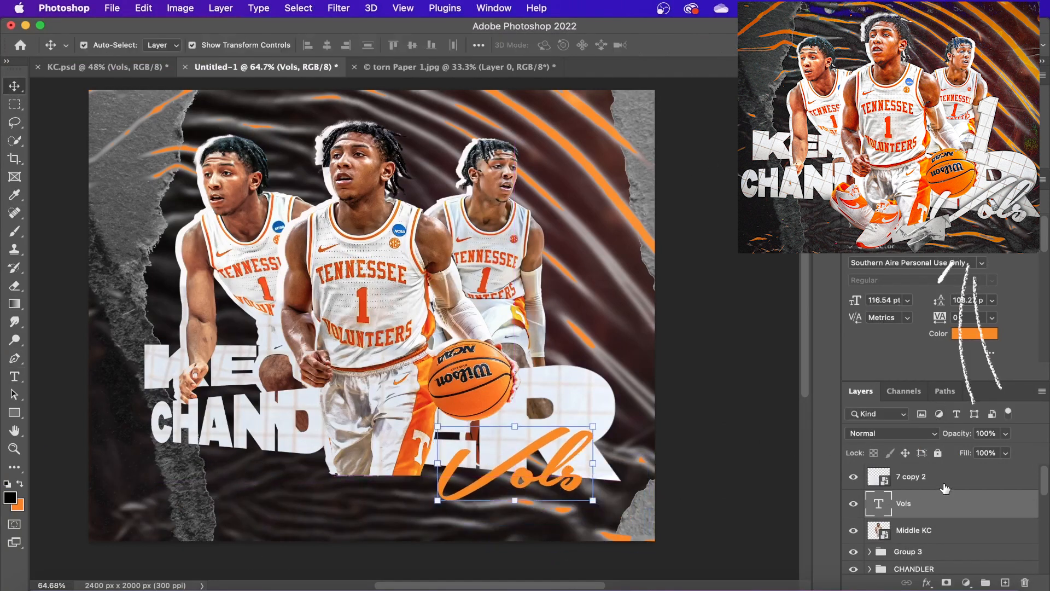
- Clip the 7 copy 2 texture to the Vols text layer and reposition it over the lettering
click(946, 482)
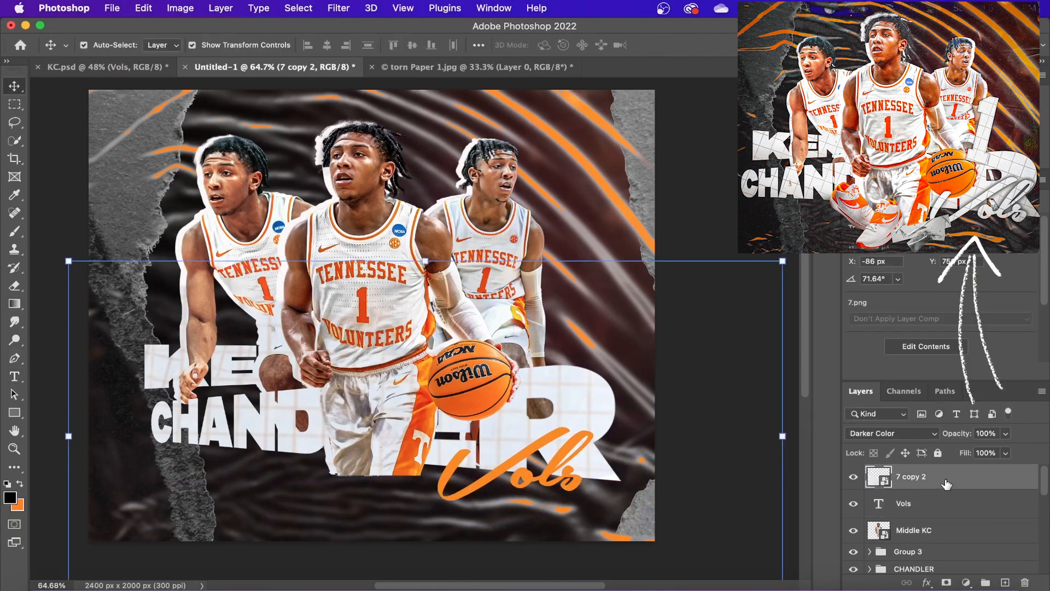
key(super+alt+g)
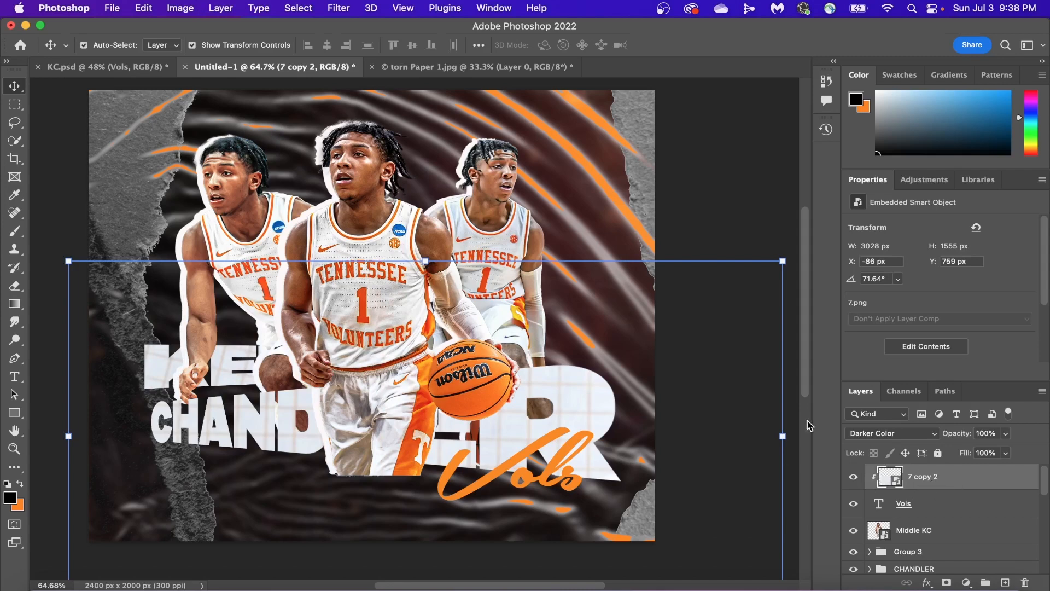
key(super+t)
drag(679, 412, 709, 470)
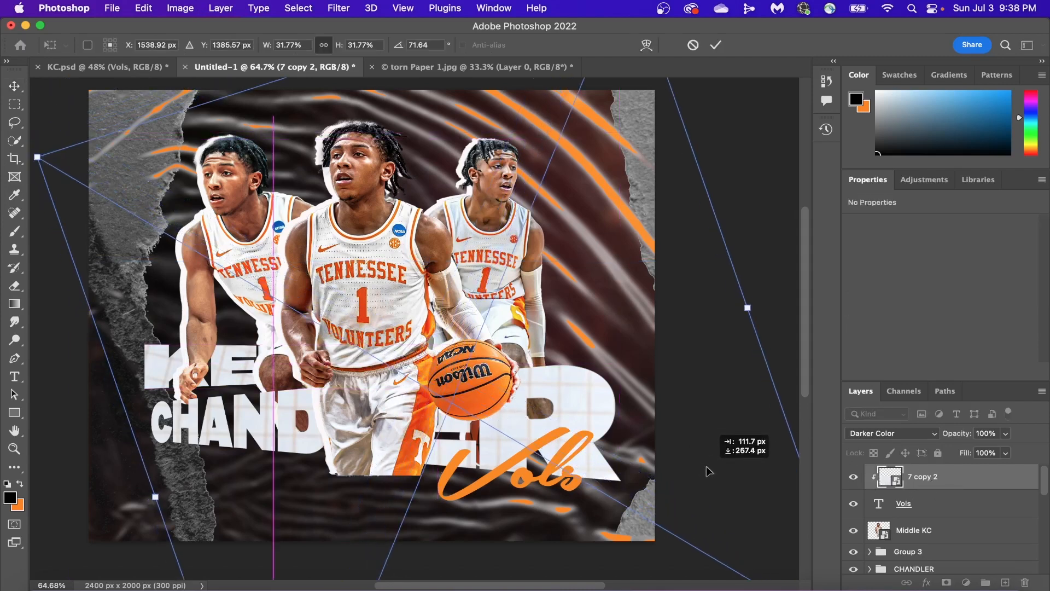
key(Return)
- Change the Vols text color from orange to white
click(918, 502)
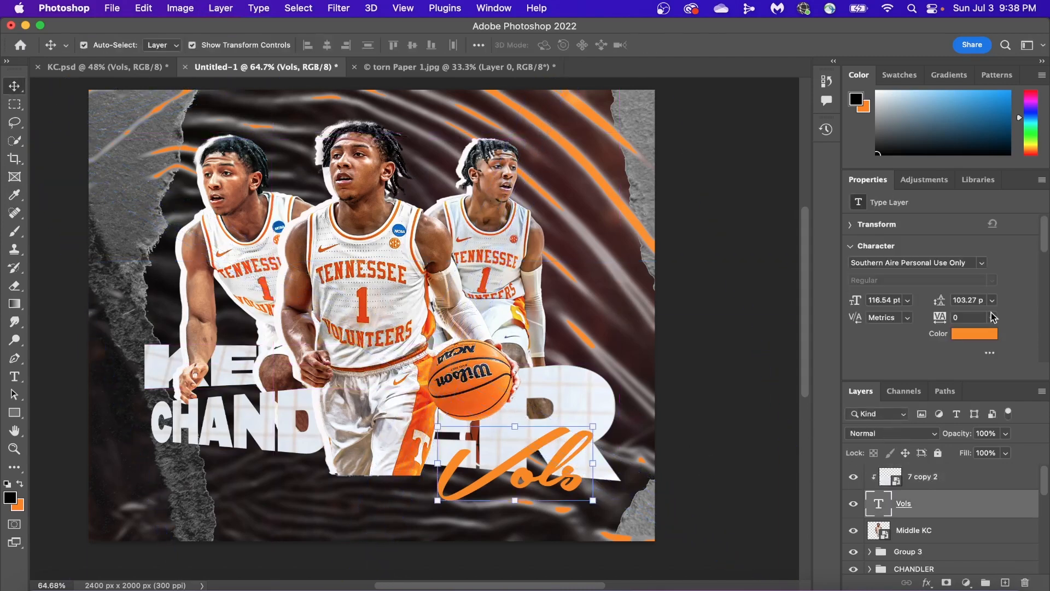
click(975, 334)
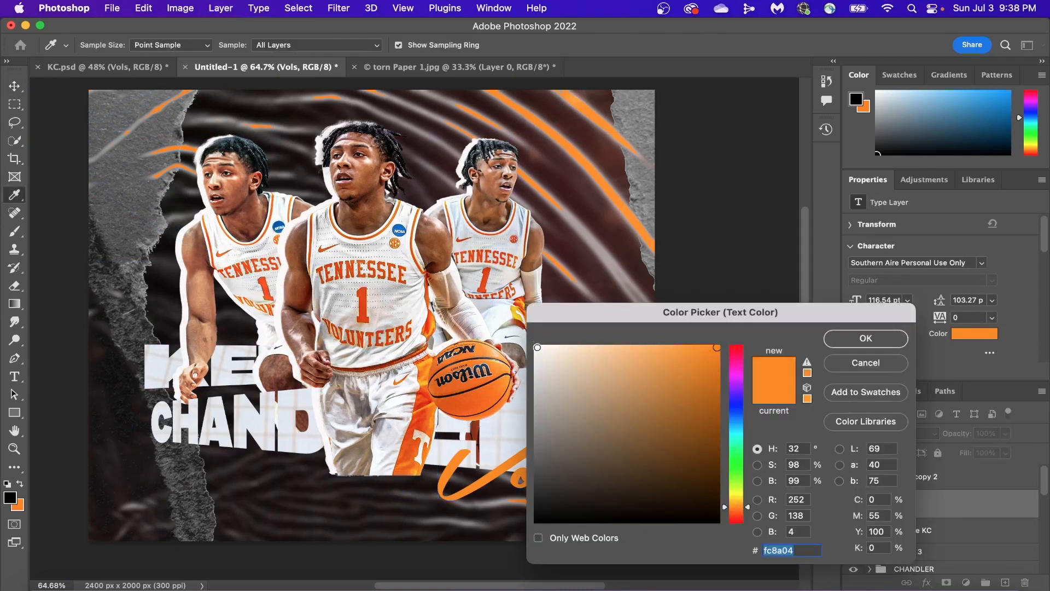
click(537, 348)
click(902, 336)
drag(541, 416, 574, 470)
- Add a Drop Shadow and a Gradient Overlay effect to the Vols text layer
click(966, 505)
click(926, 581)
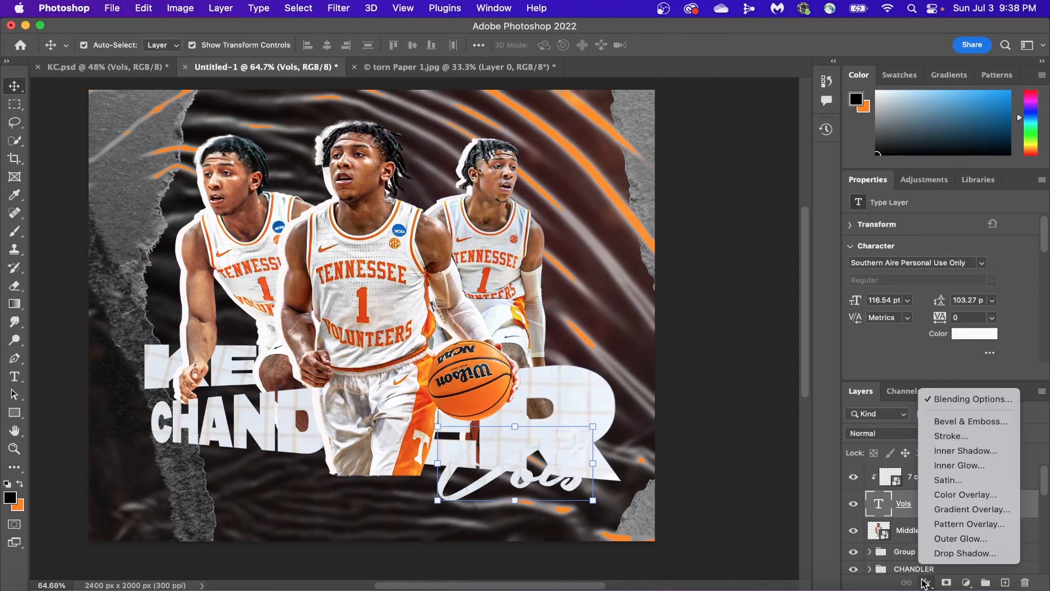
click(952, 553)
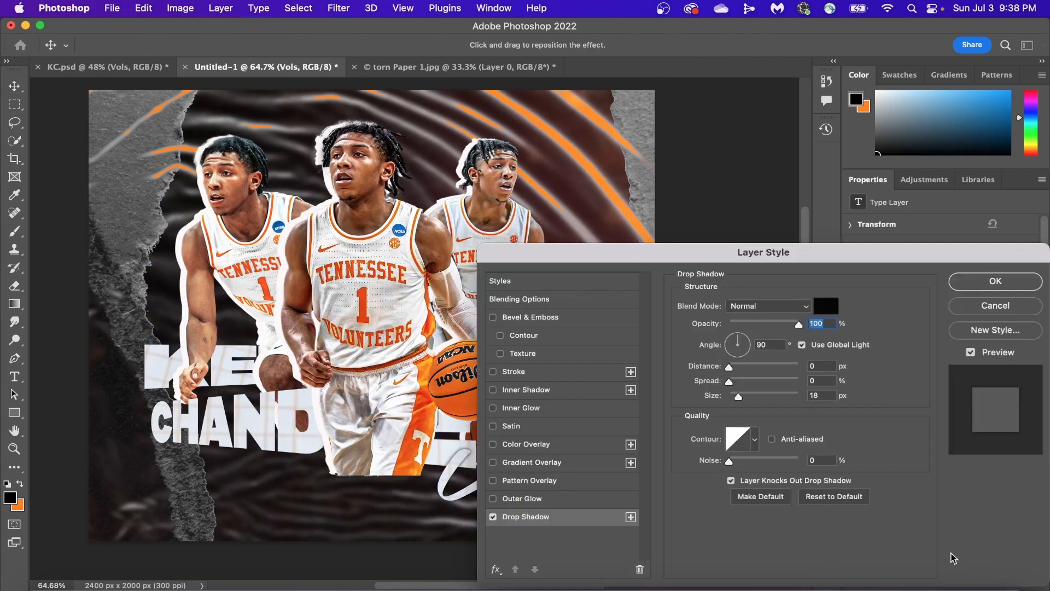
drag(534, 253, 670, 229)
click(629, 439)
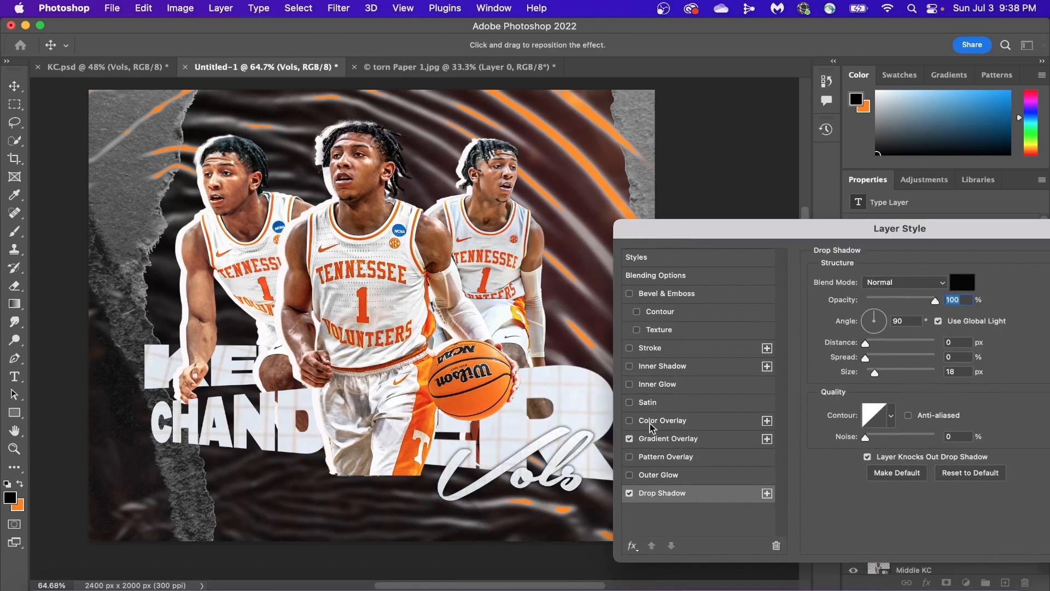
- Set the Vols Gradient Overlay to Multiply blending at about 80% opacity and apply the layer style
drag(749, 228, 685, 254)
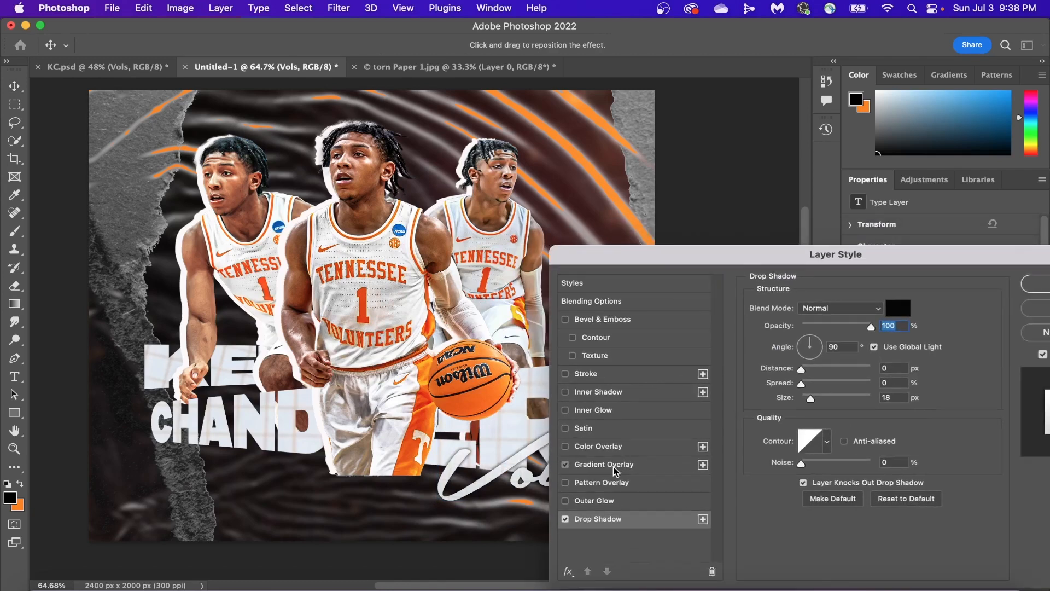
click(615, 469)
click(850, 310)
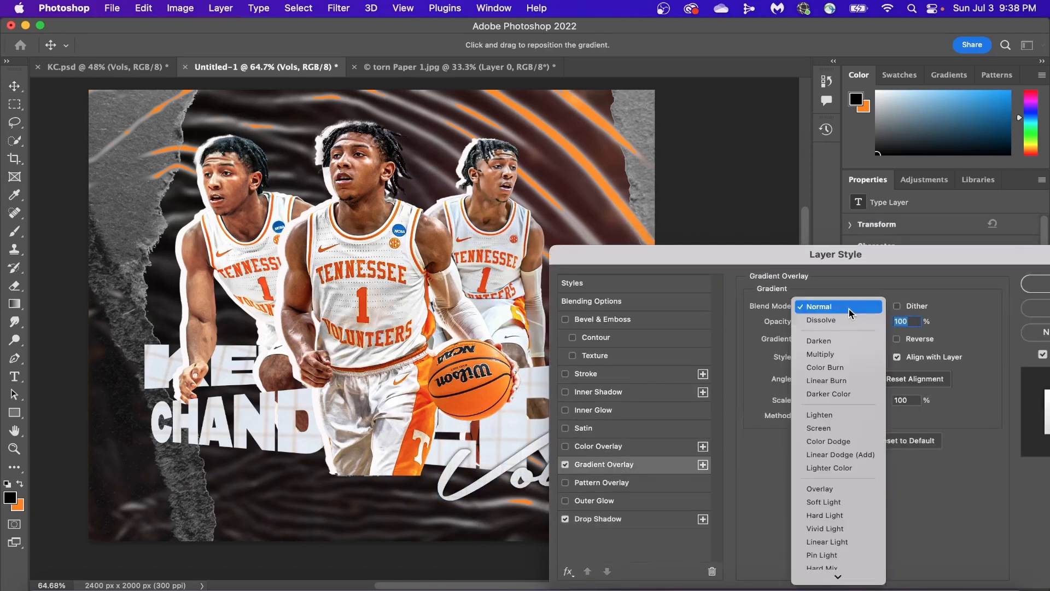
click(822, 355)
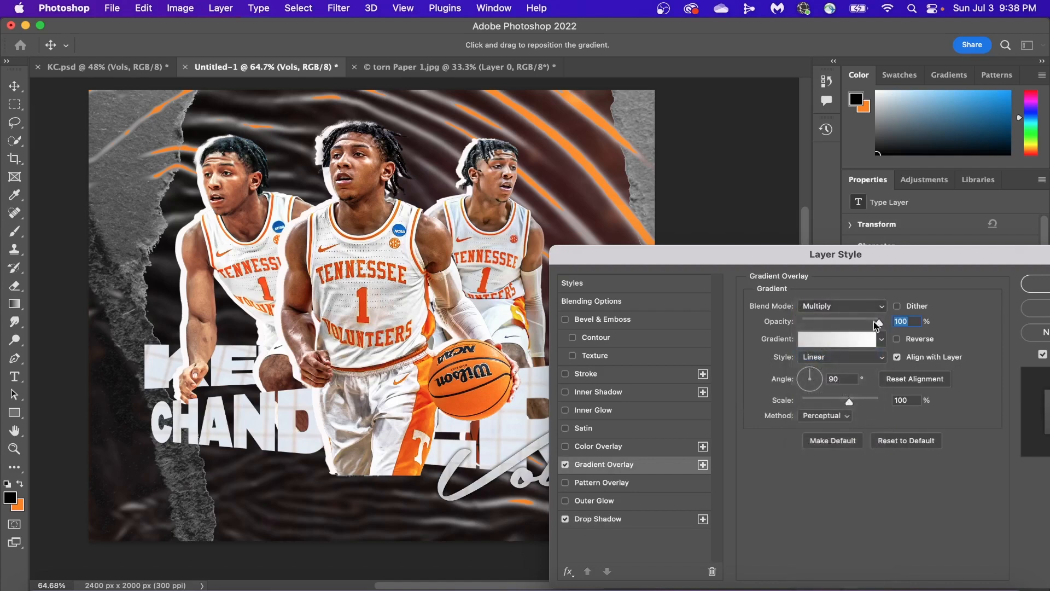
drag(928, 261, 919, 182)
drag(867, 246, 860, 246)
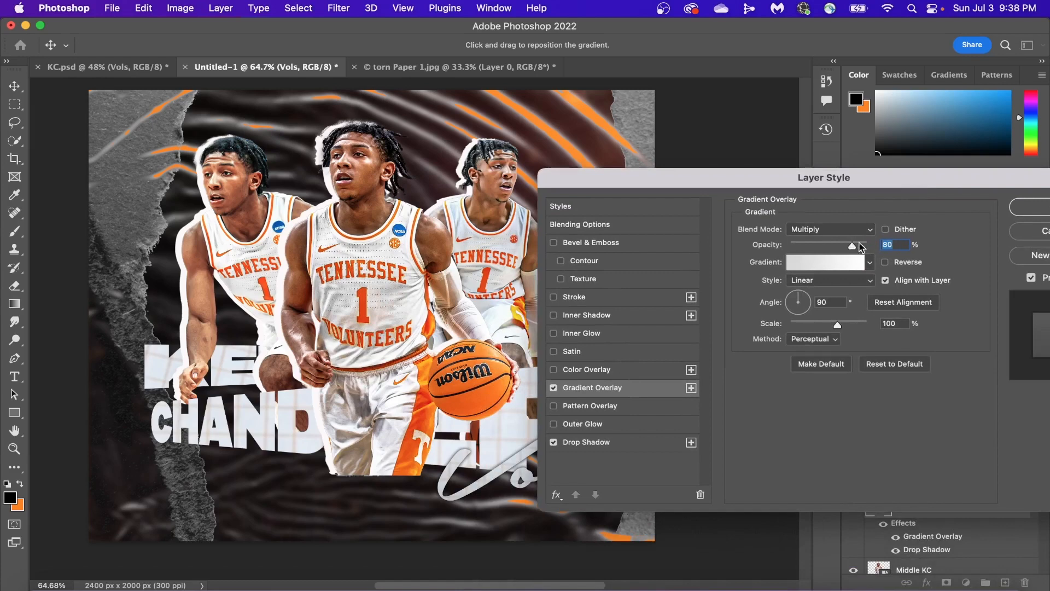
click(1046, 209)
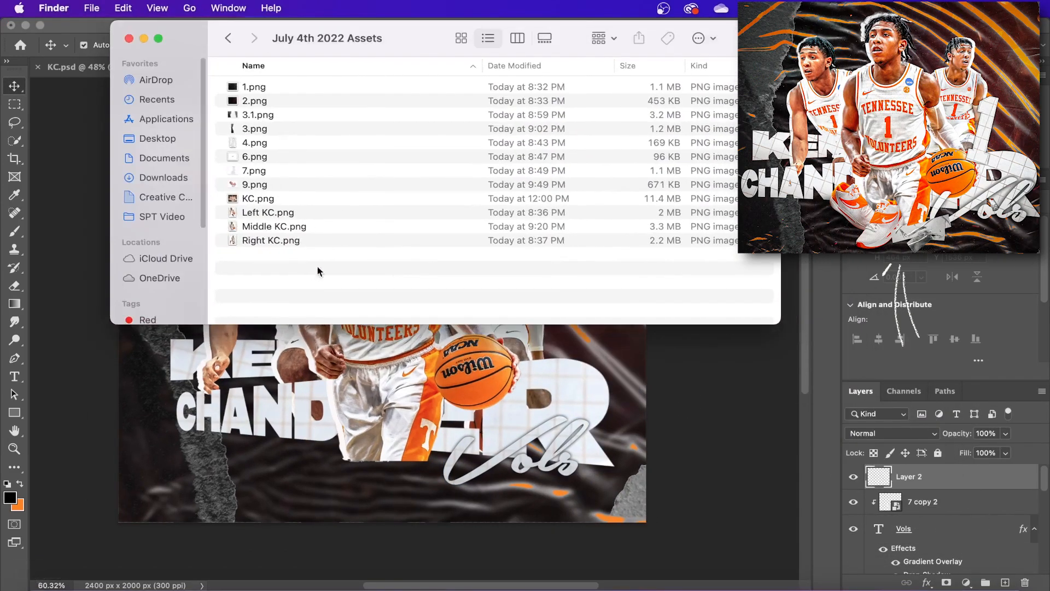
- Place 9.png and 6.png from the July 4th 2022 Assets folder into the poster
click(269, 184)
drag(270, 184, 276, 405)
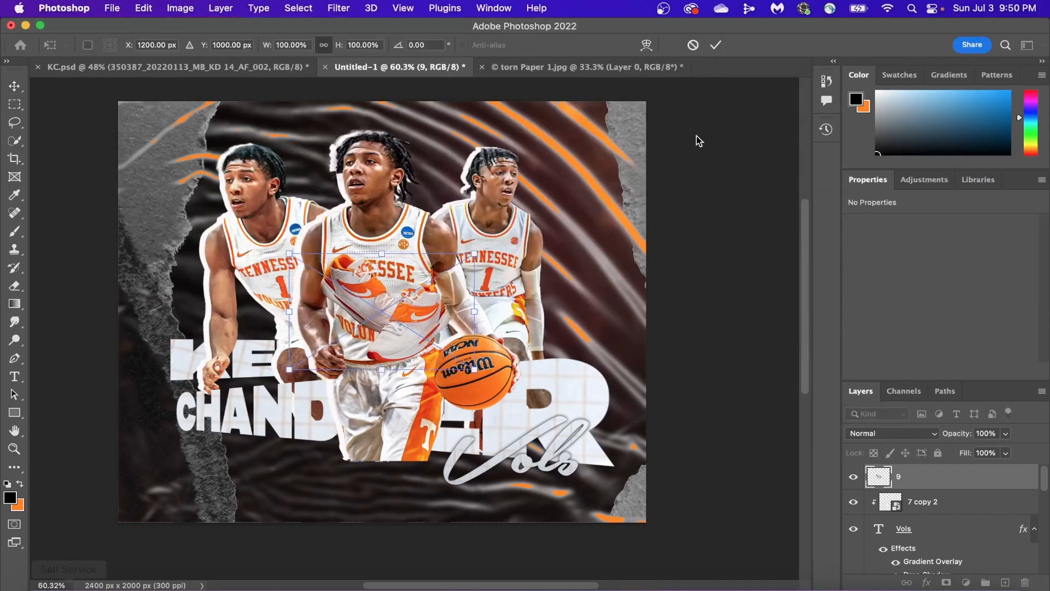
click(715, 46)
click(25, 568)
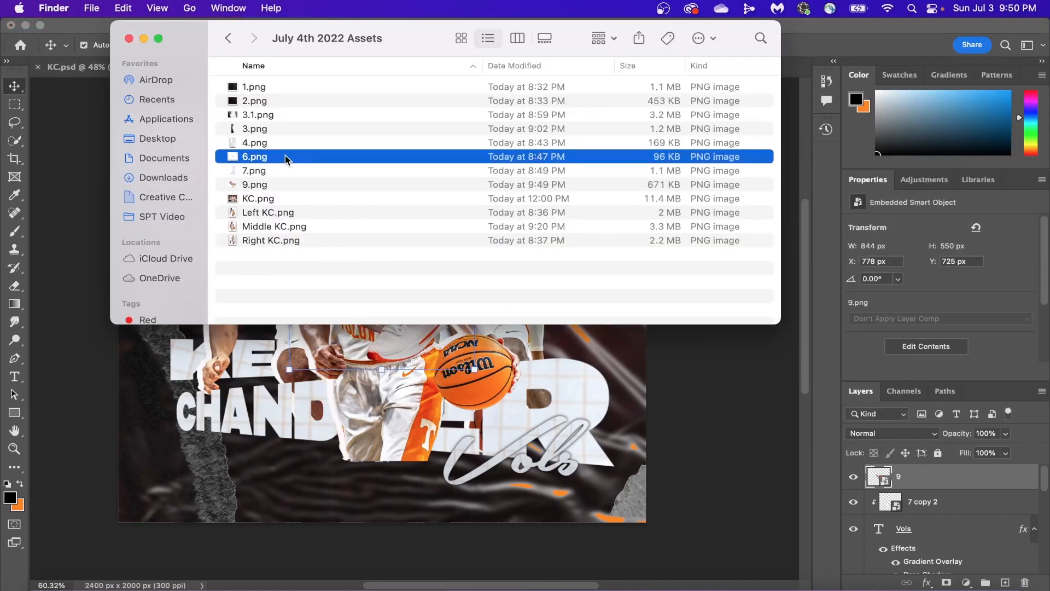
drag(284, 157, 430, 402)
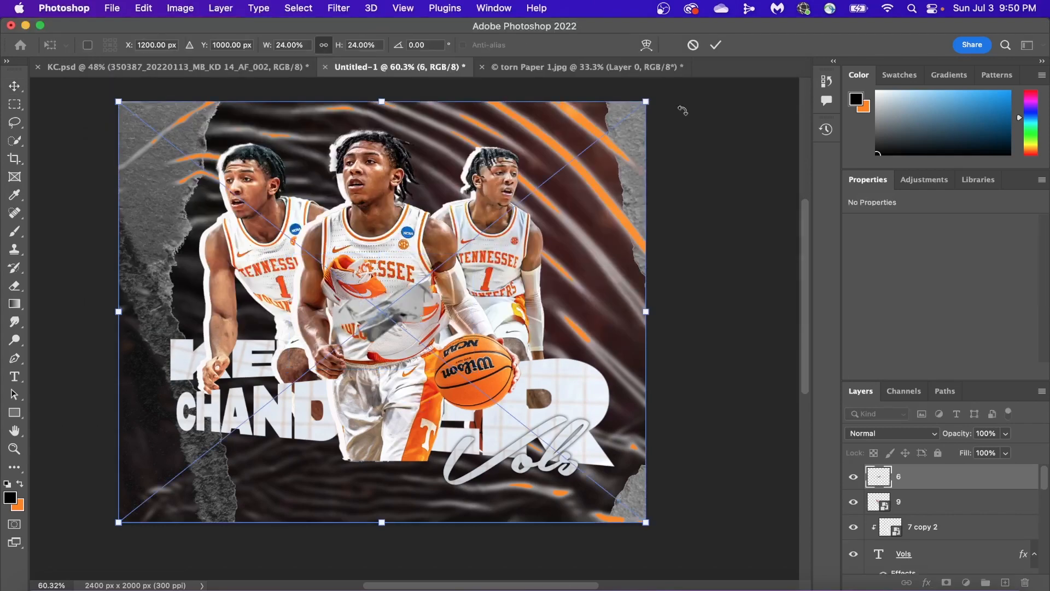
click(714, 46)
- Move the shoes on layer 9 below the middle player and the tape on layer 6 beside the Vols text
click(930, 502)
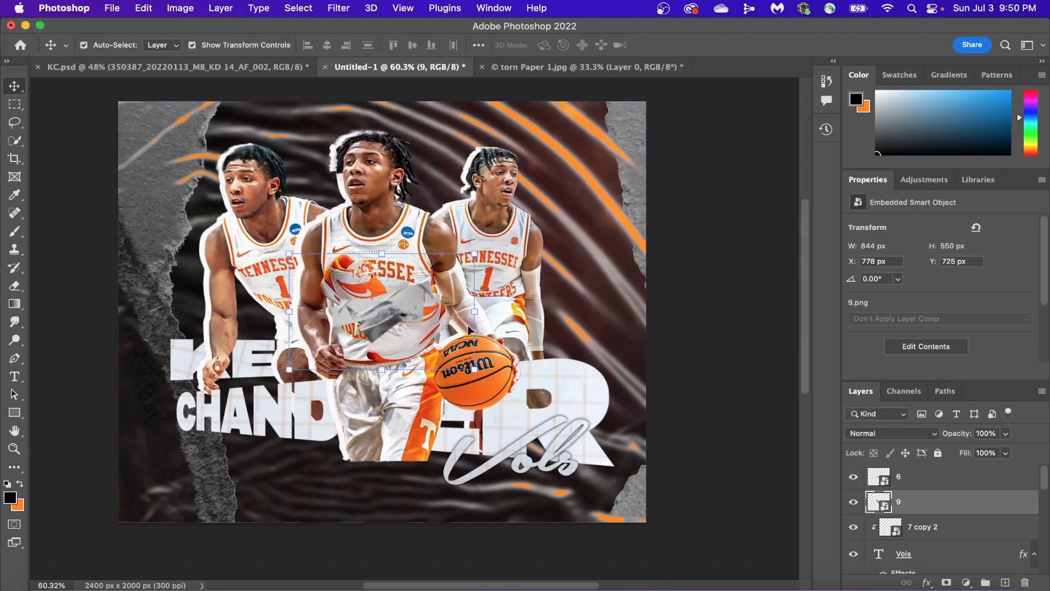
drag(469, 328, 426, 471)
click(875, 476)
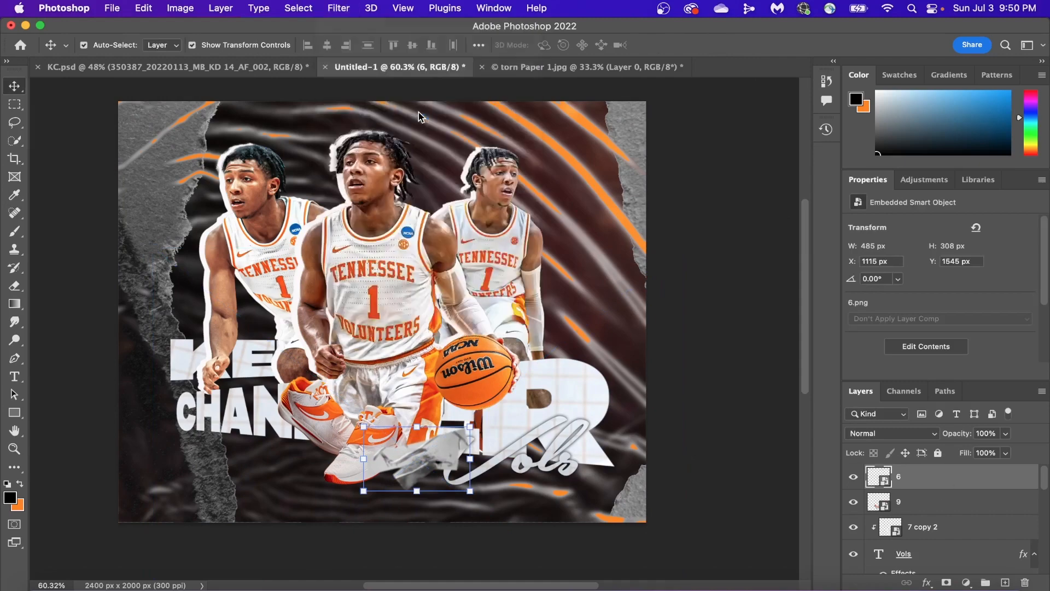
- Apply the Camera Raw Filter to layer 6 with Highlights -34, Shadows +12, Whites +13, Blacks -5, Texture +43 and Clarity +53
key(super+shift+a)
drag(719, 432, 753, 432)
drag(719, 453, 760, 453)
drag(720, 331, 694, 331)
drag(720, 353, 730, 374)
drag(719, 396, 716, 396)
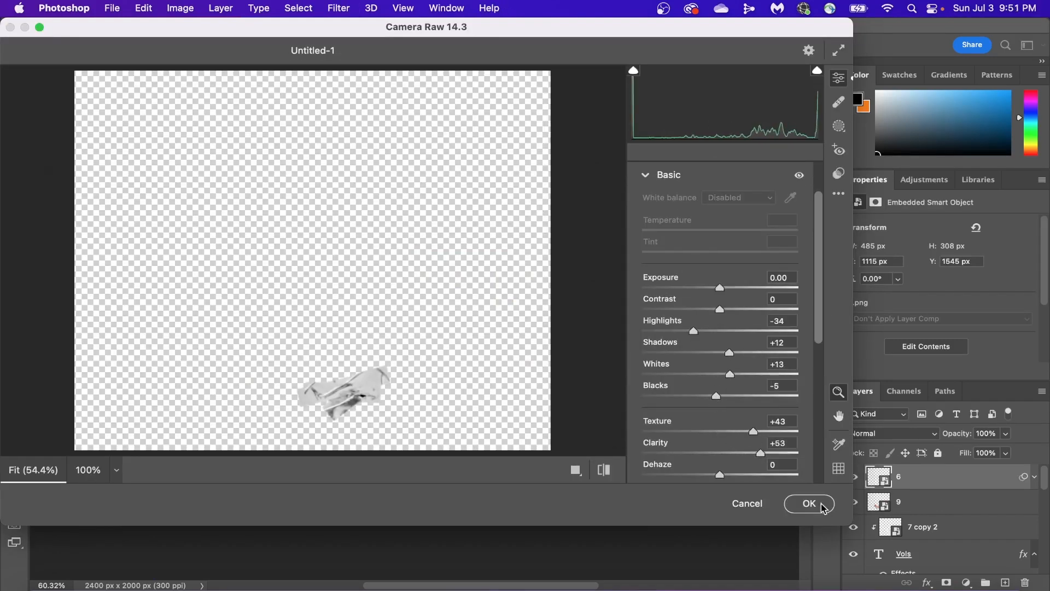
click(810, 503)
- Shift the tape piece slightly to the right, between the shoes and the Vols lettering
key(super+e)
key(super+t)
drag(327, 397, 340, 398)
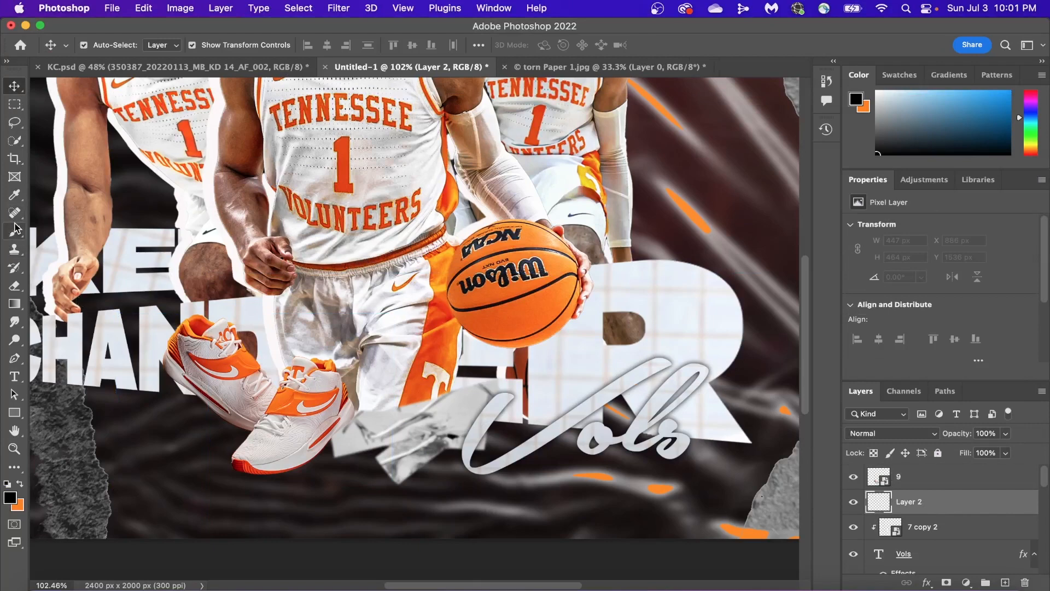
- Paint a dark contact shadow along the lower edges of both shoes on Layer 2 with a soft 23 px black brush at 71% opacity
click(15, 230)
scroll(271, 410, up, 6)
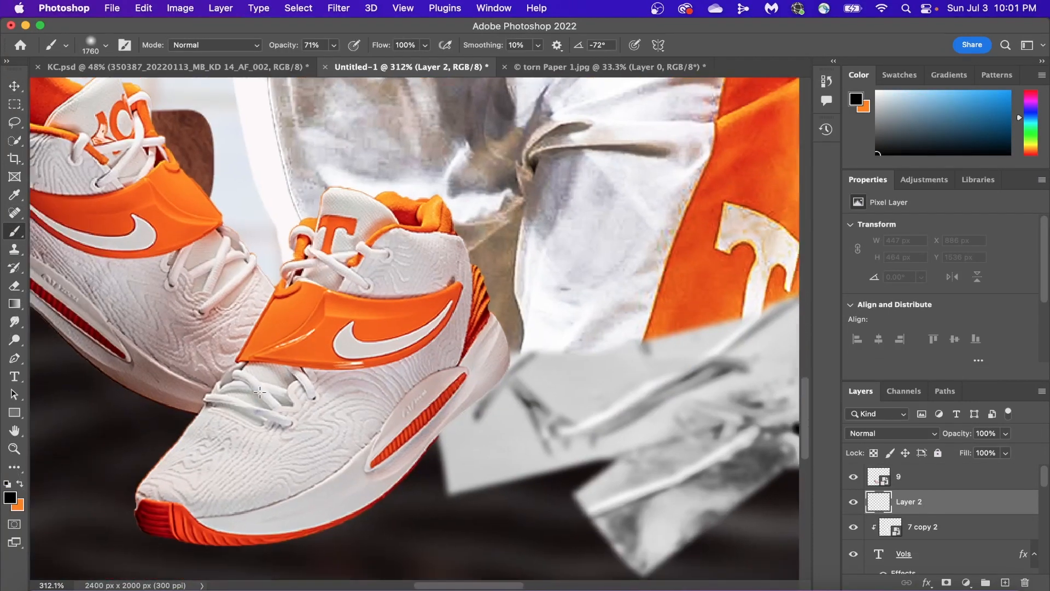
scroll(259, 392, left, 1)
click(105, 45)
click(93, 87)
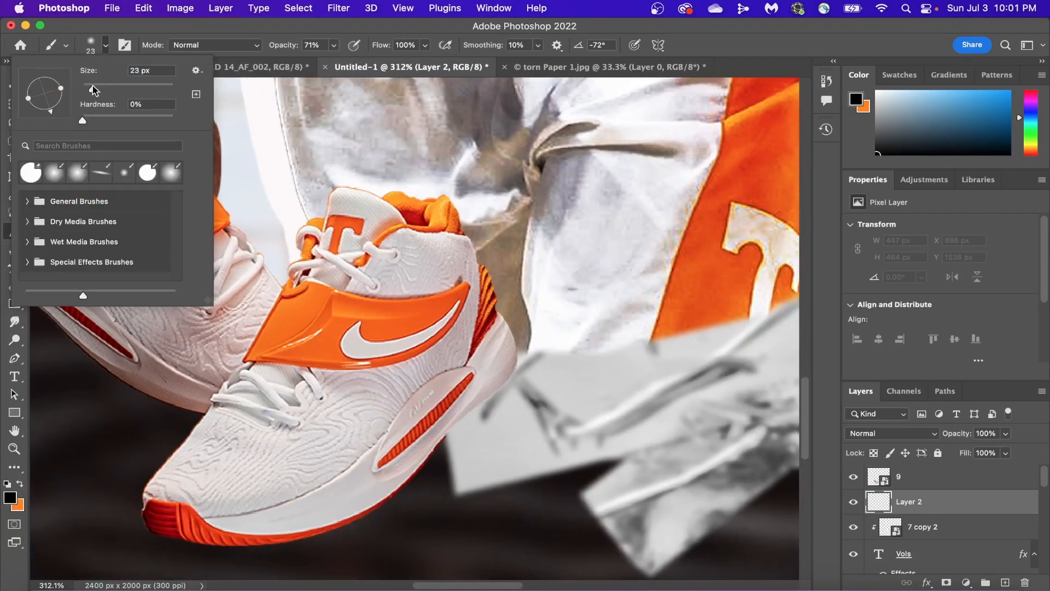
scroll(277, 365, left, 5)
scroll(277, 365, up, 1)
scroll(277, 365, left, 6)
scroll(278, 365, up, 1)
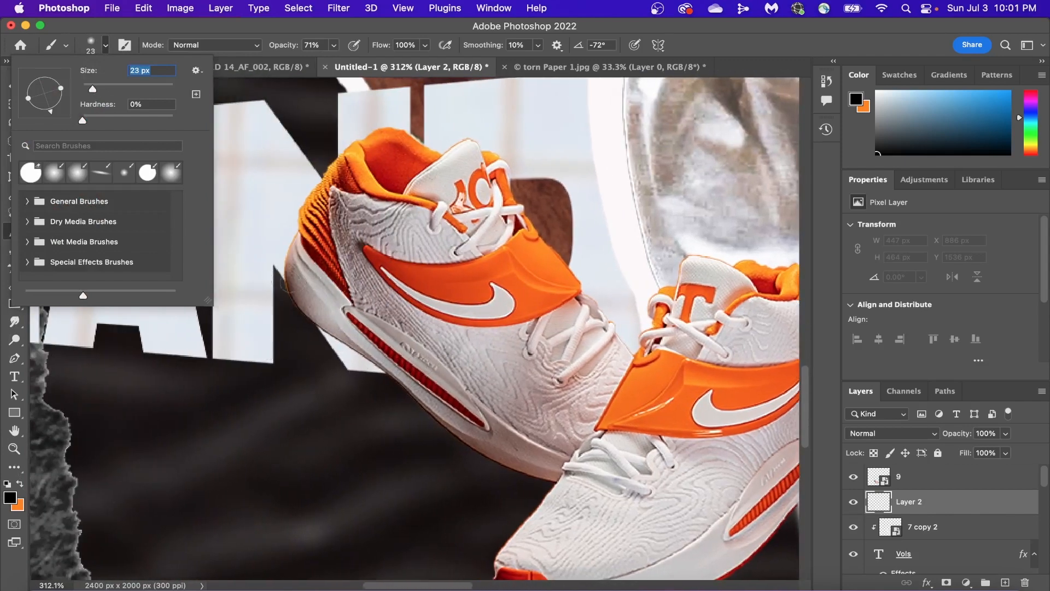
key(Return)
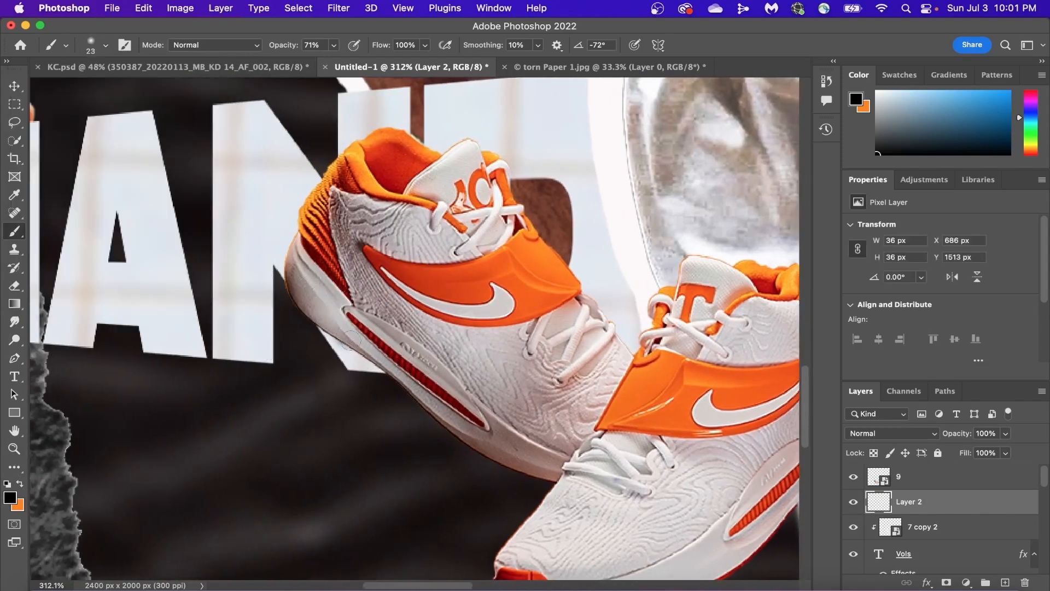
drag(350, 339, 382, 370)
drag(328, 334, 343, 344)
scroll(344, 344, right, 4)
scroll(344, 345, down, 3)
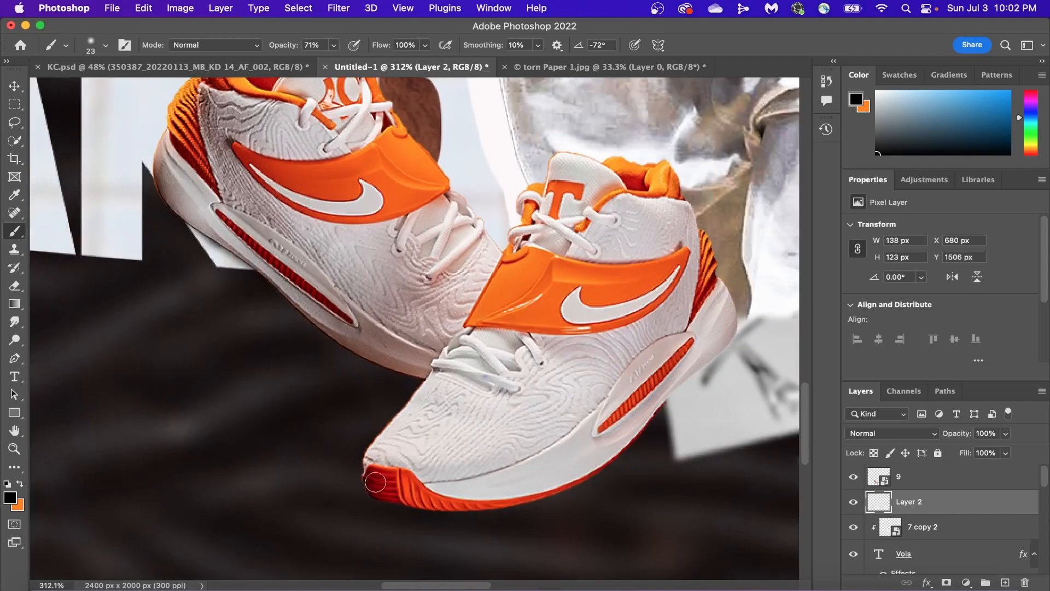
mouse_move(502, 509)
mouse_down()
mouse_move(629, 446)
mouse_move(741, 309)
mouse_up()
- Add a wider, fainter shadow around the soles of both shoes with a soft 102 px black brush at 31% opacity
scroll(741, 309, up, 2)
scroll(740, 309, left, 1)
scroll(350, 355, down, 2)
click(106, 45)
drag(33, 82, 71, 82)
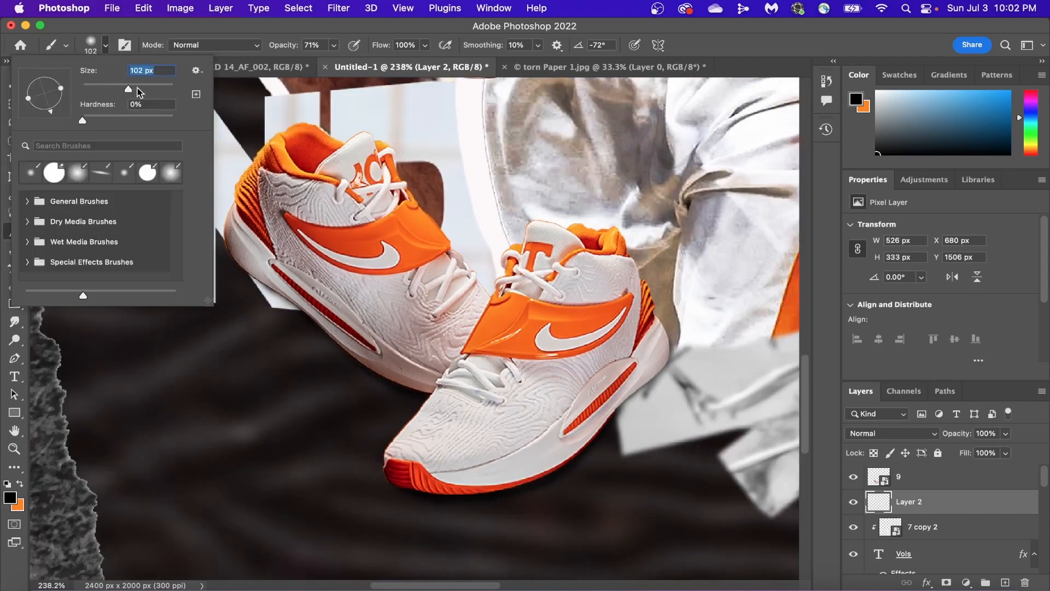
key(Return)
key(3)
key(1)
drag(271, 282, 397, 383)
scroll(396, 383, down, 2)
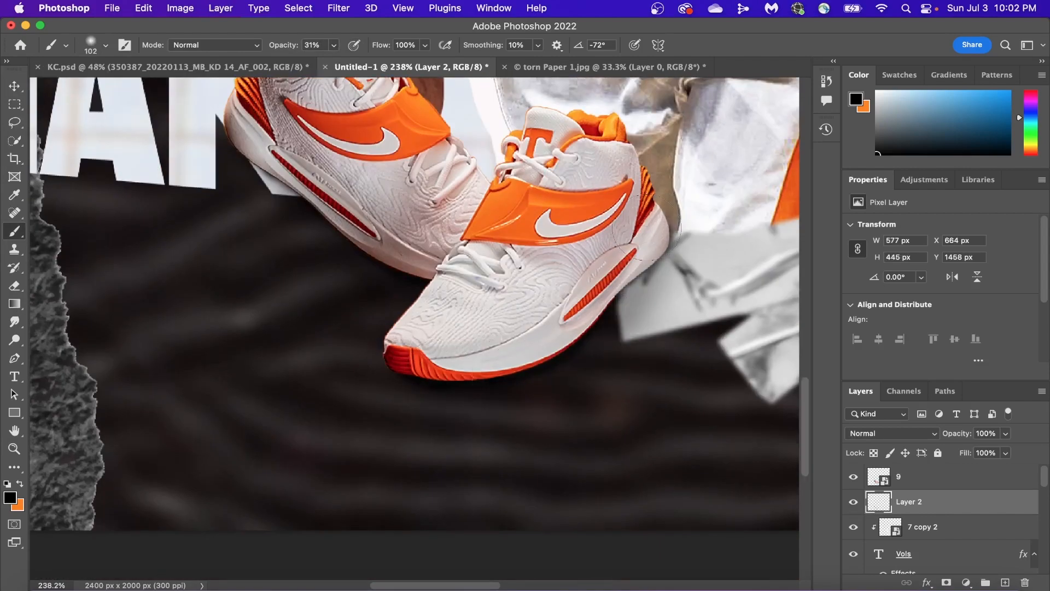
scroll(394, 306, down, 2)
drag(427, 273, 276, 154)
- Compare the shoes with and without the painted shadow on Layer 2, and check the whole poster
scroll(277, 155, down, 3)
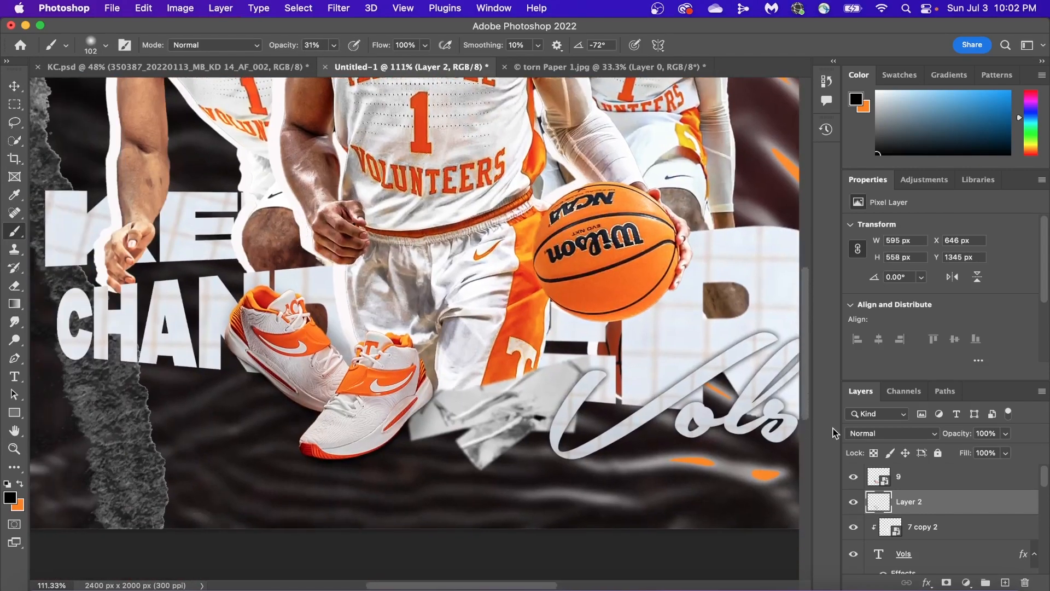
click(853, 502)
scroll(442, 395, up, 2)
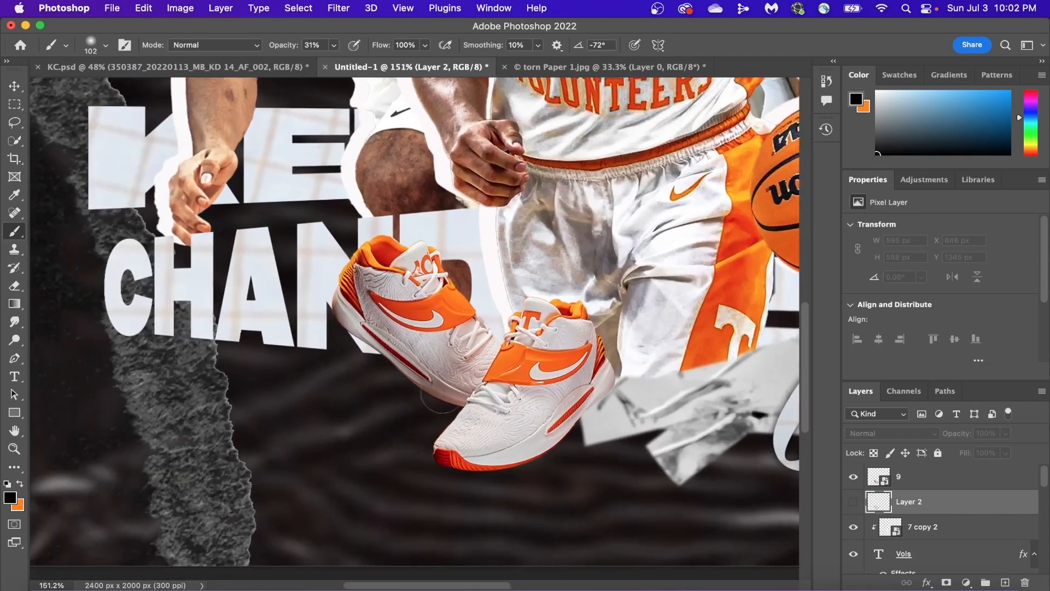
click(853, 501)
scroll(578, 428, up, 1)
key(cmd+0)
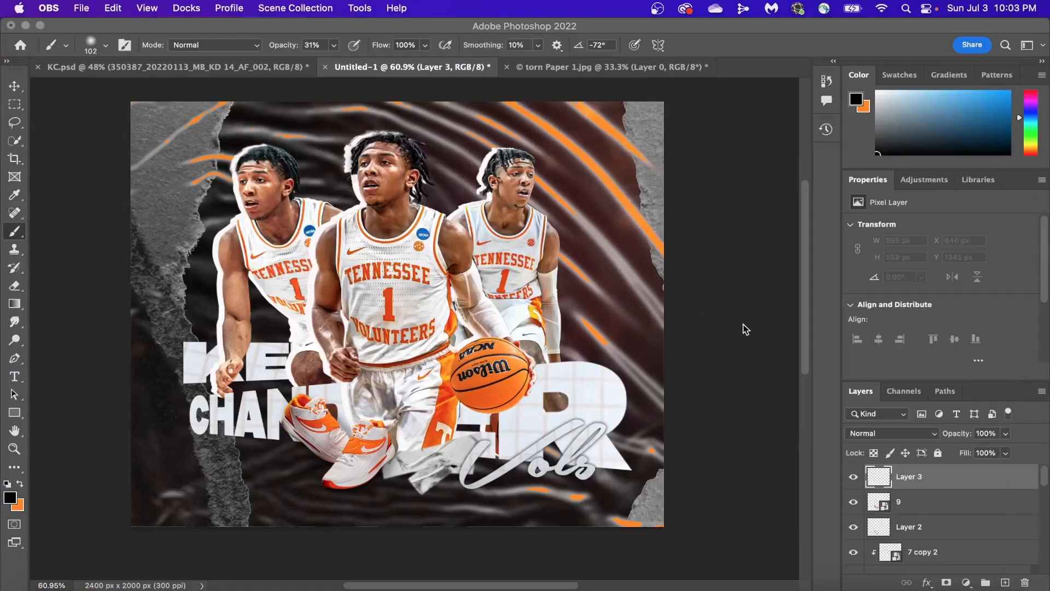
- Stamp all visible layers onto Layer 3 and open it in the Camera Raw Filter
click(939, 479)
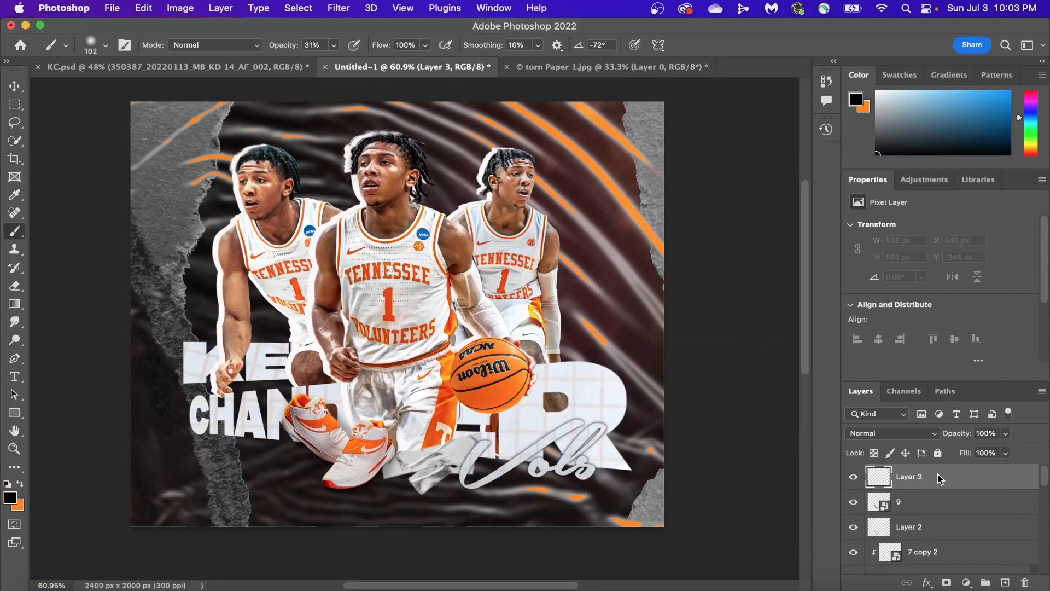
key(super+alt+shift+e)
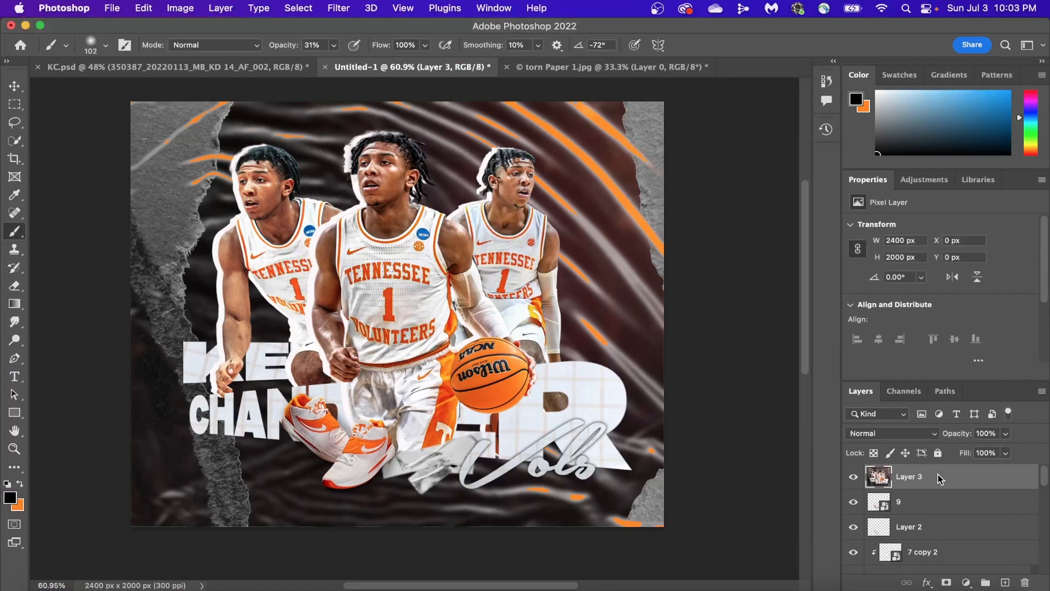
click(340, 8)
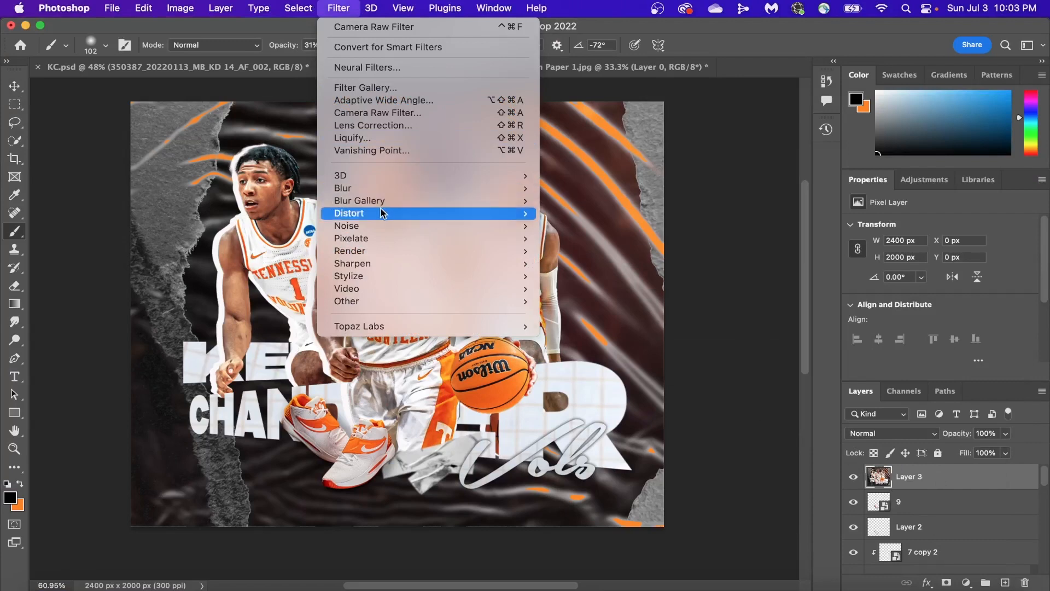
click(394, 113)
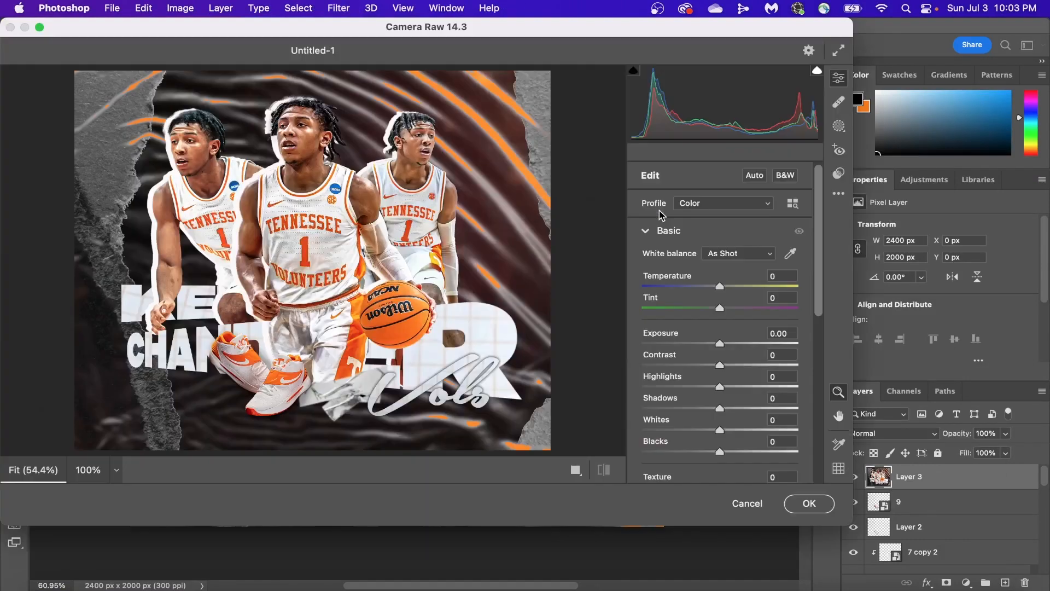
- Set Texture +16, Clarity +27, Highlights -27, Shadows +7, Whites -25 and Vibrance +20 for Layer 3
scroll(748, 402, down, 3)
drag(720, 442, 731, 420)
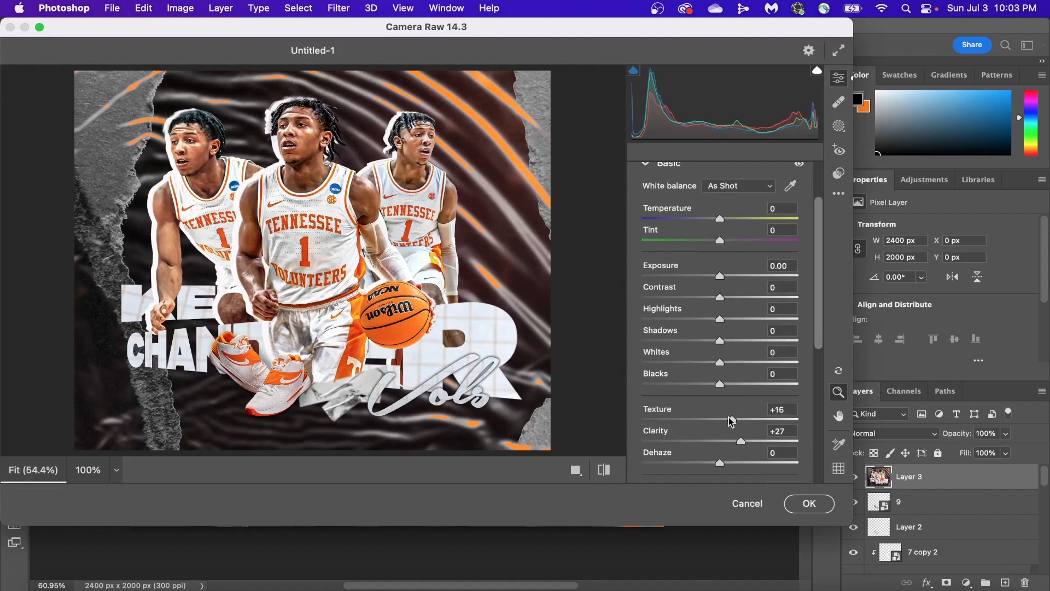
drag(720, 341, 700, 362)
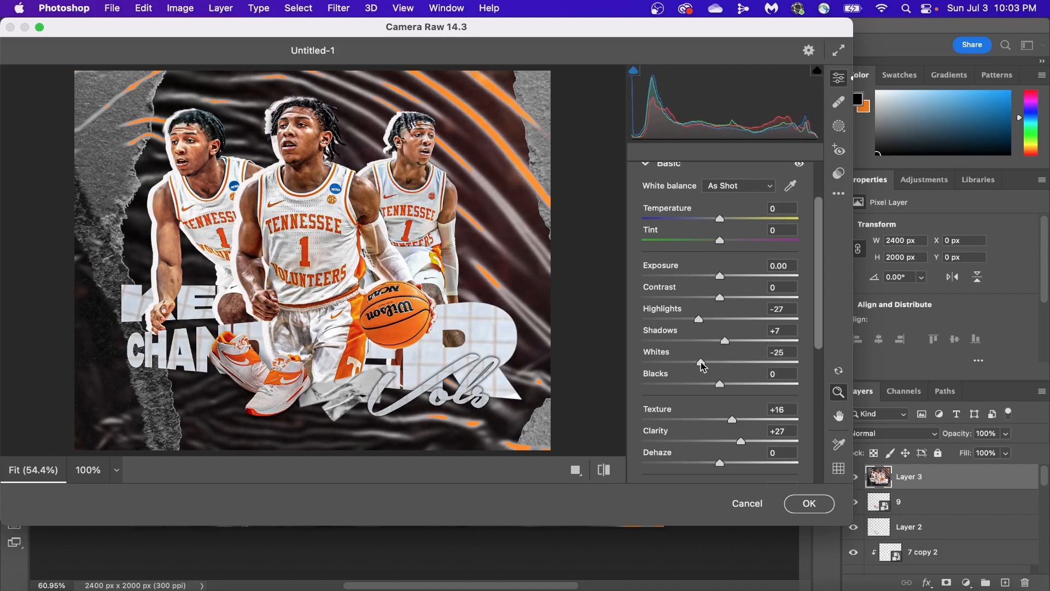
scroll(701, 362, down, 2)
scroll(701, 363, down, 2)
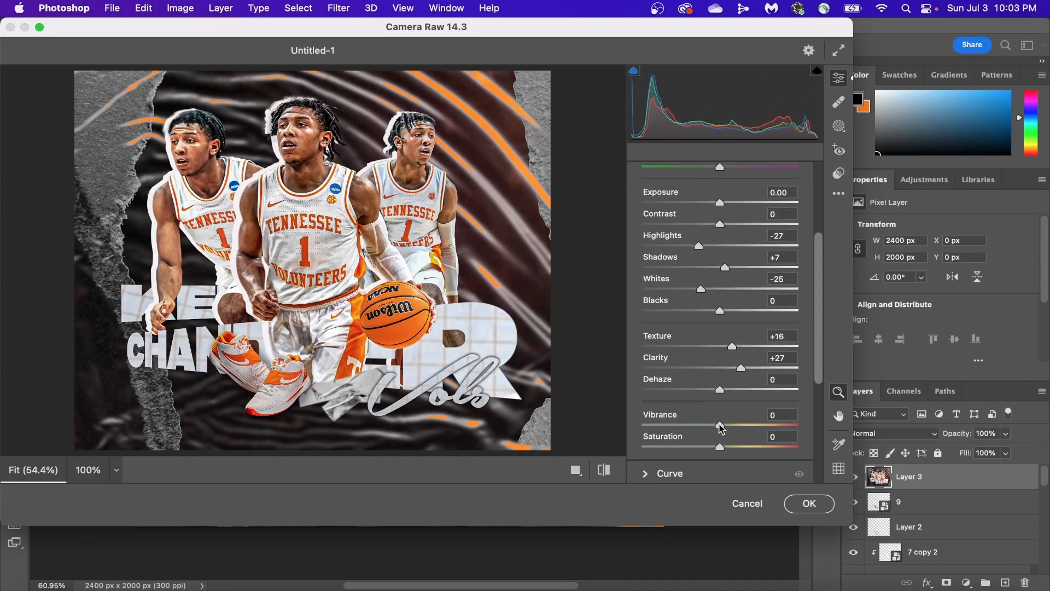
drag(721, 426, 732, 426)
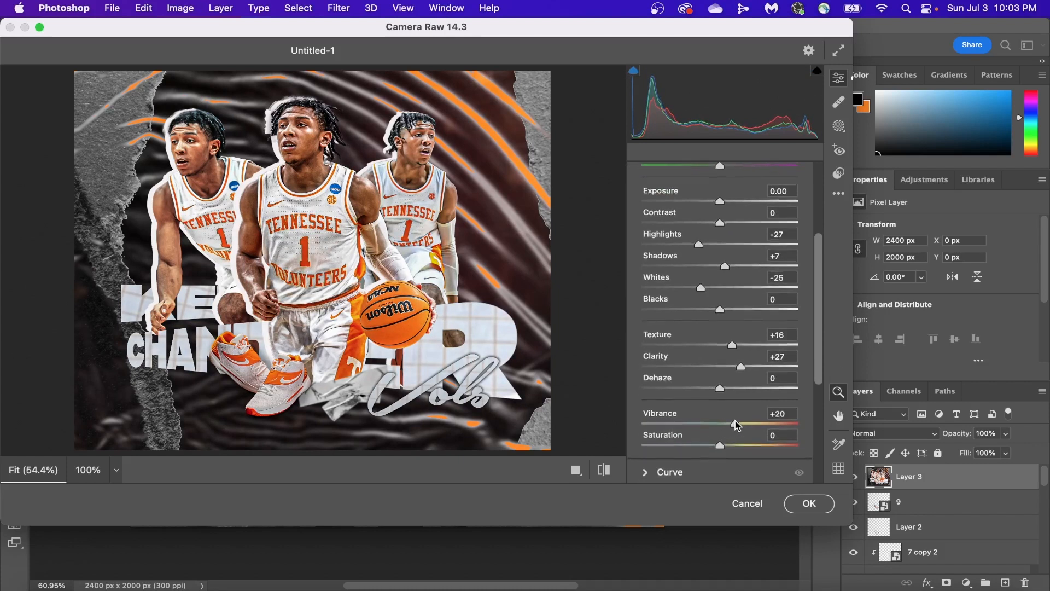
- Set Noise Reduction to 18 and Color Noise Reduction to 34 in the Detail settings
scroll(735, 424, down, 5)
click(645, 361)
scroll(646, 367, down, 3)
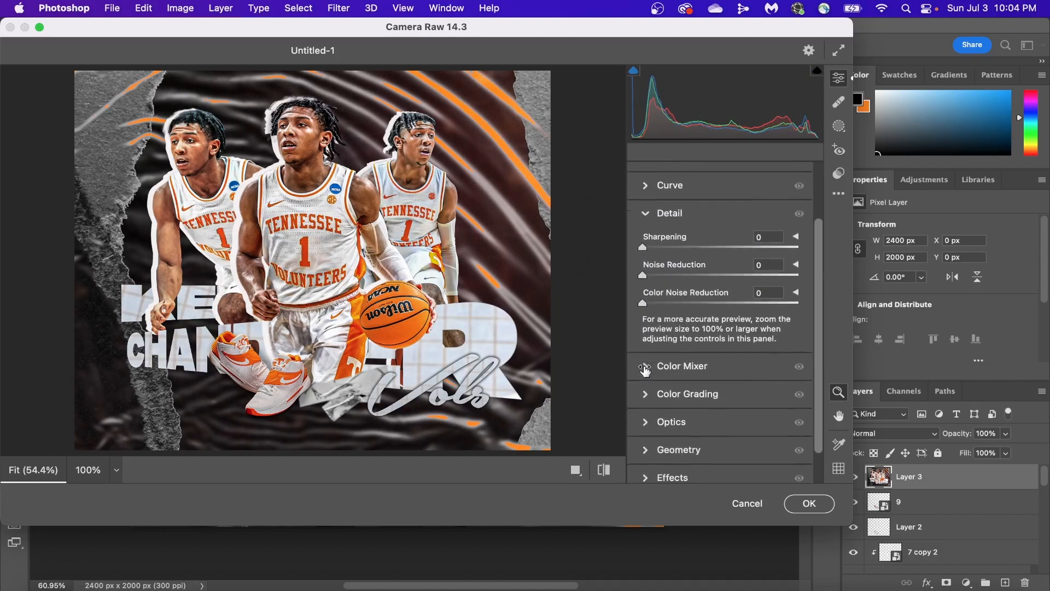
drag(649, 265, 697, 290)
- Set Vignetting to -13 and Grain to 39 in the Effects settings
scroll(698, 291, down, 1)
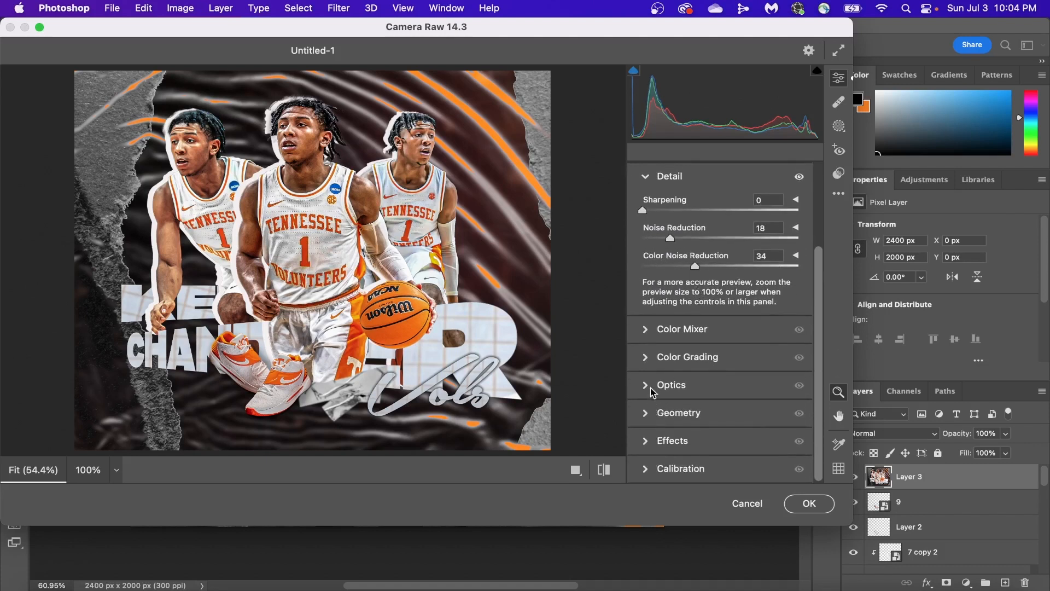
click(645, 420)
click(646, 444)
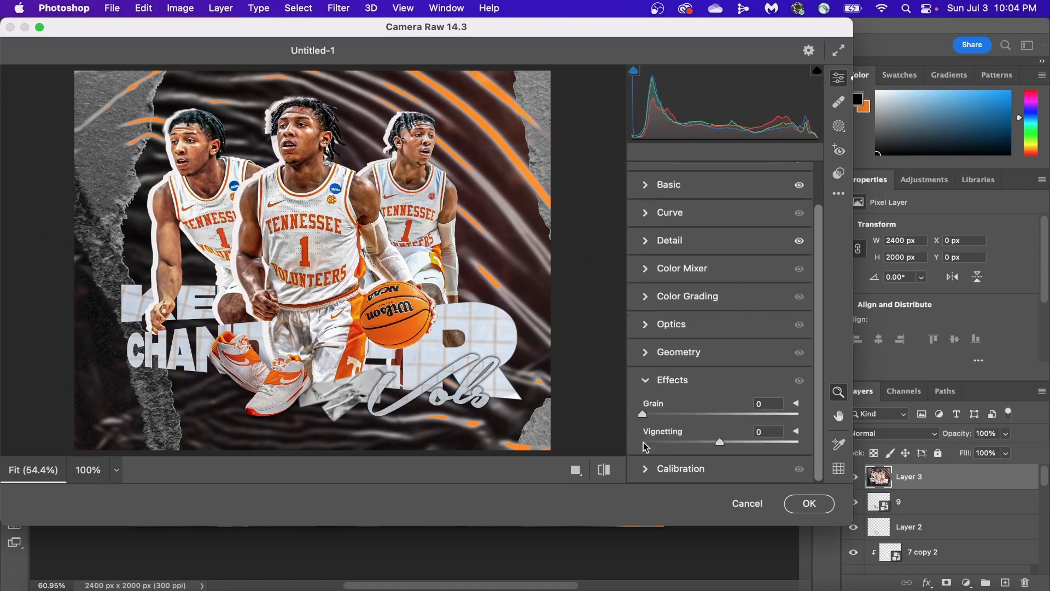
drag(718, 443, 709, 443)
drag(644, 415, 705, 415)
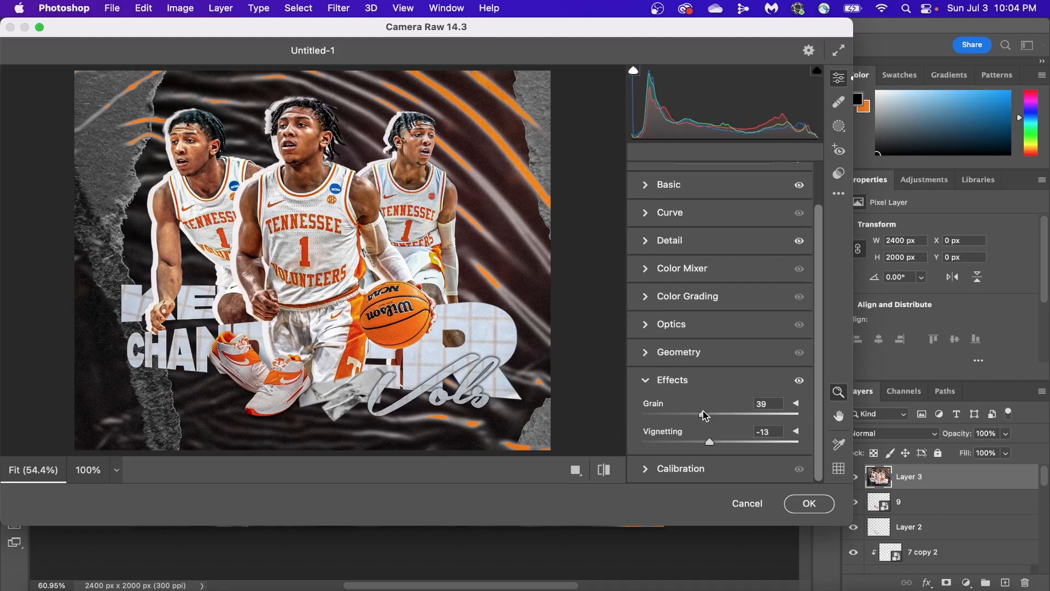
- Calibrate the colours with Shadows Tint +10, Green Primary Hue +23 and Saturation -8, and a slightly raised Blue Primary Hue
click(647, 475)
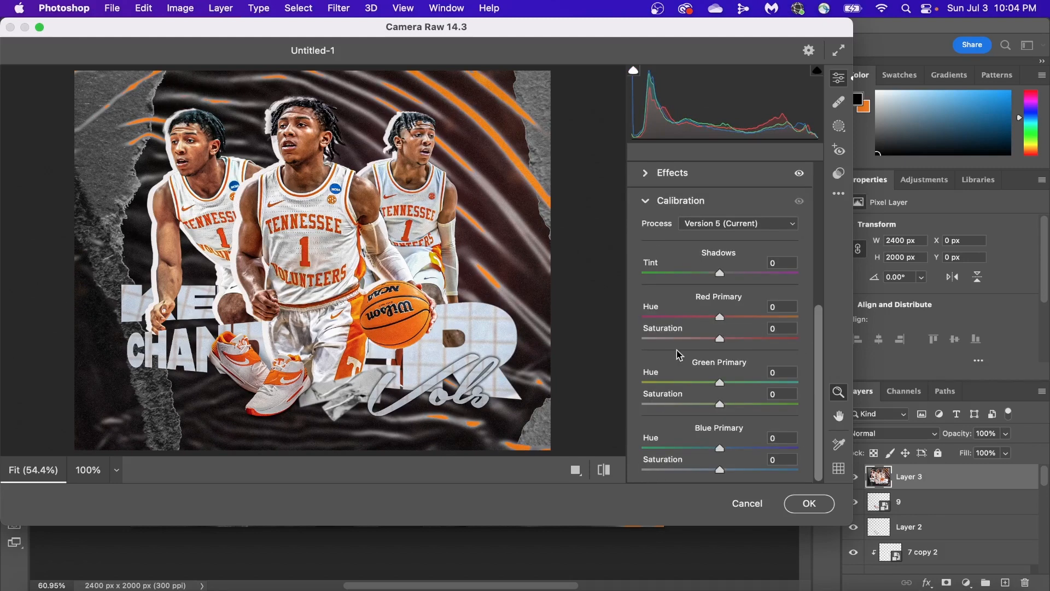
mouse_move(721, 320)
mouse_down()
mouse_move(733, 320)
mouse_move(721, 322)
mouse_up()
drag(721, 275, 730, 276)
mouse_move(721, 383)
mouse_down()
mouse_move(755, 378)
mouse_move(736, 372)
mouse_up()
mouse_move(721, 407)
mouse_down()
mouse_move(700, 408)
mouse_move(723, 408)
mouse_move(714, 407)
mouse_up()
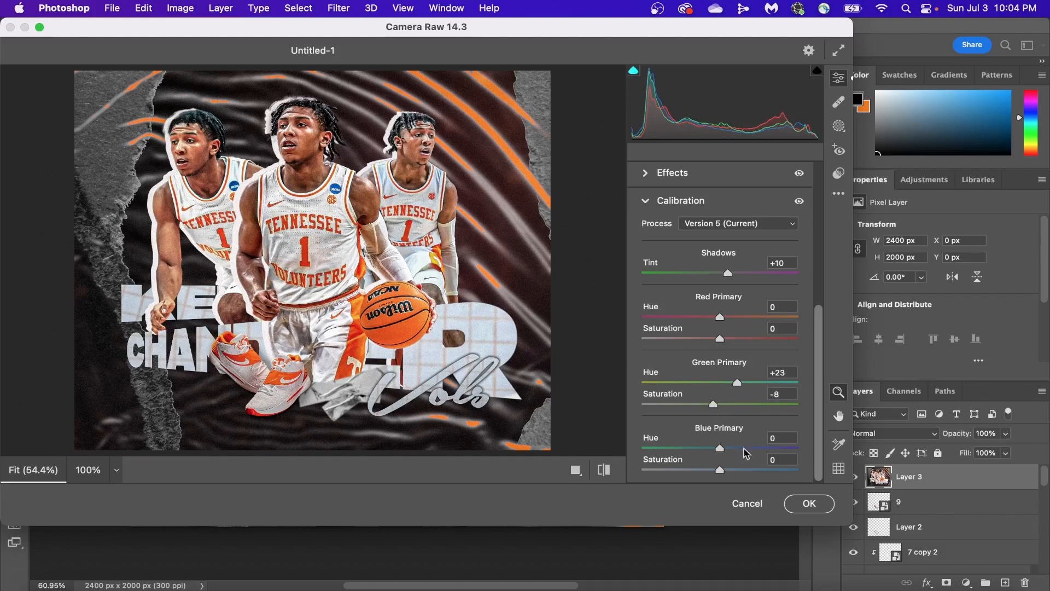
mouse_move(720, 448)
mouse_down()
mouse_move(747, 448)
mouse_move(723, 451)
mouse_up()
- Raise the Distortion slightly in the Optics settings and apply the Camera Raw adjustments to Layer 3
scroll(654, 211, up, 3)
click(651, 209)
click(651, 319)
mouse_move(719, 334)
mouse_down()
mouse_move(749, 333)
mouse_move(728, 334)
mouse_up()
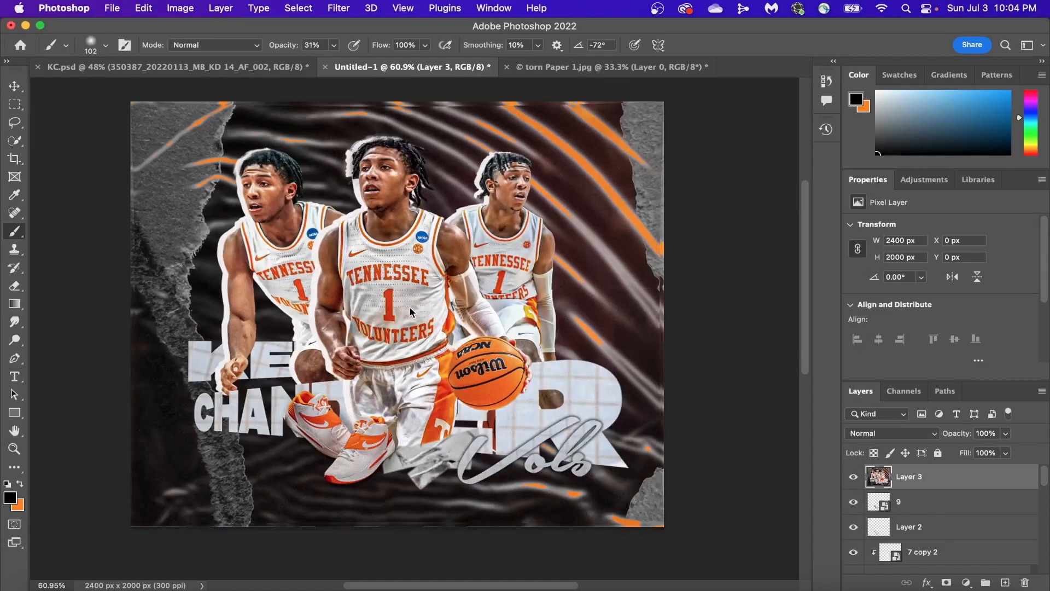
- Scale Layer 3 to 103.98% so it extends past the canvas edges, and compare the poster with the layer hidden and shown
scroll(443, 314, down, 2)
click(15, 86)
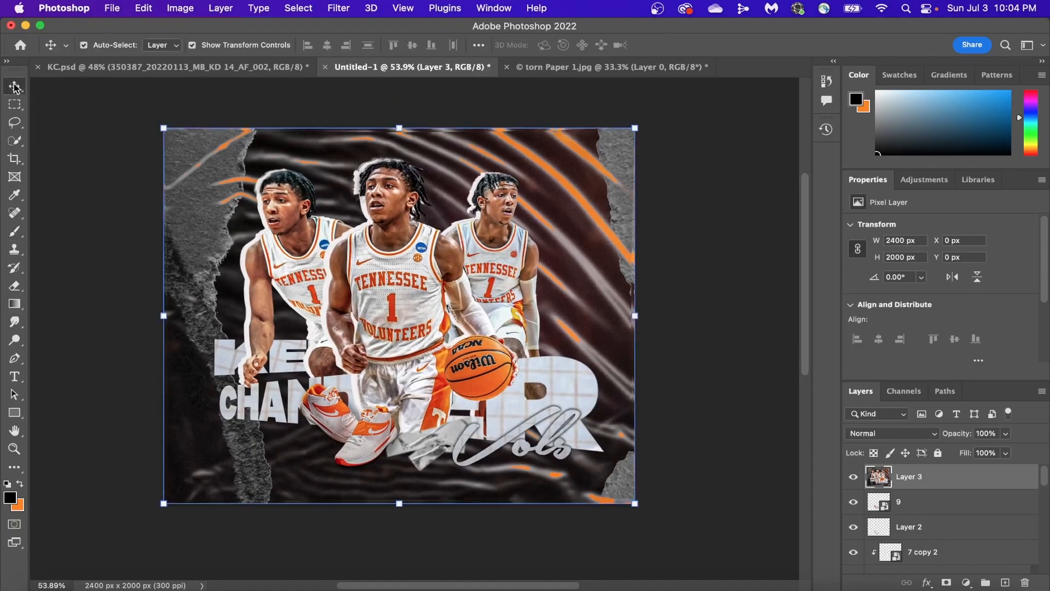
drag(162, 122, 153, 114)
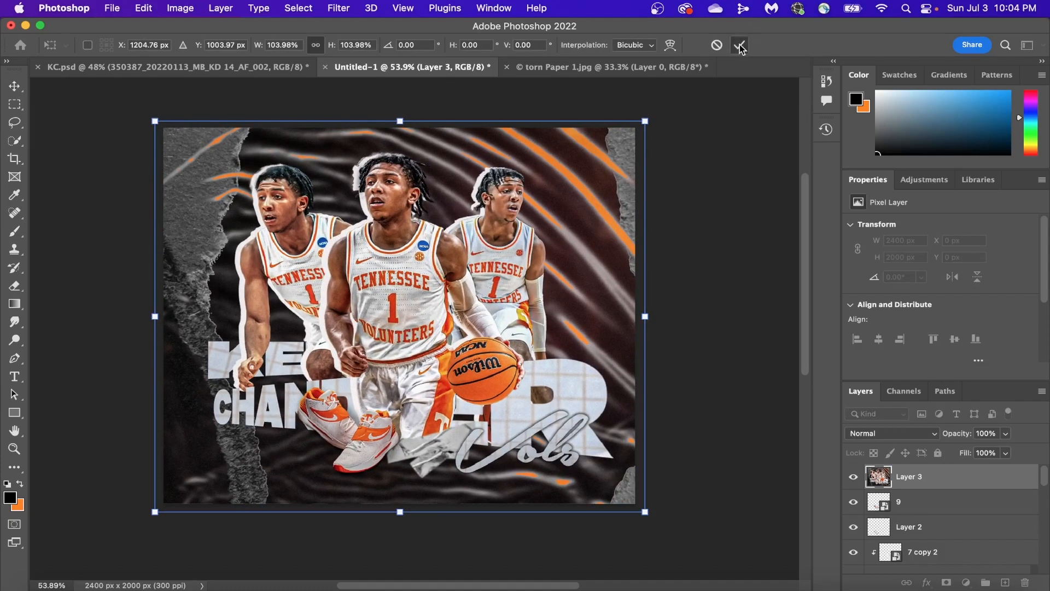
click(742, 44)
click(853, 476)
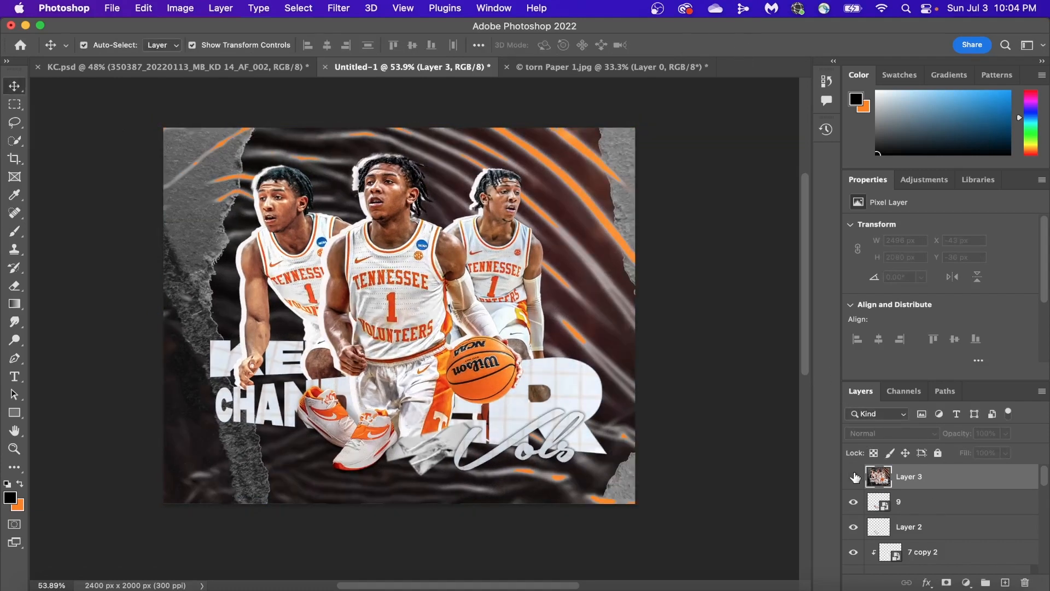
click(854, 476)
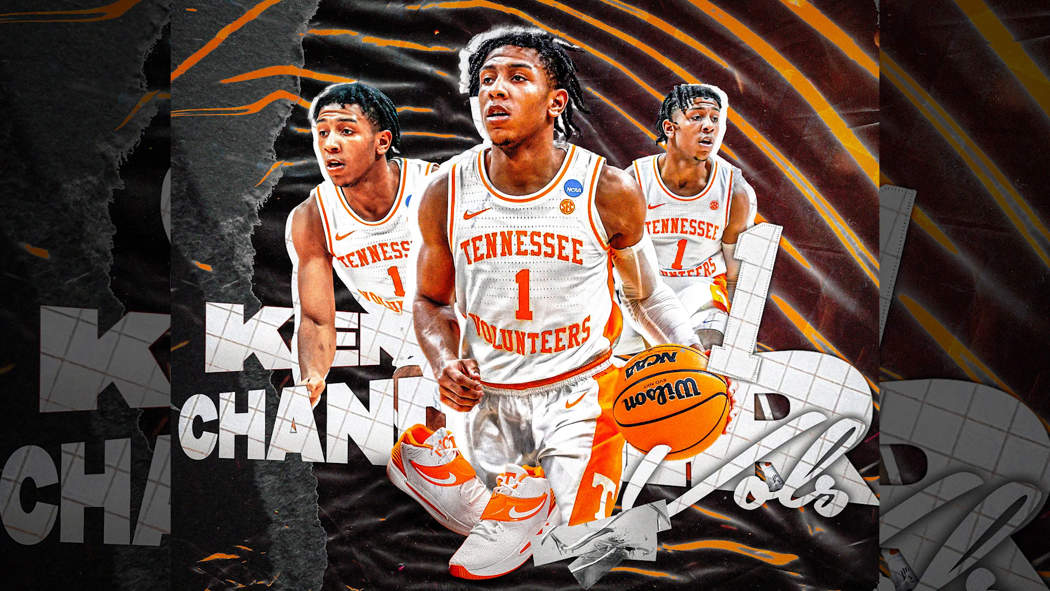